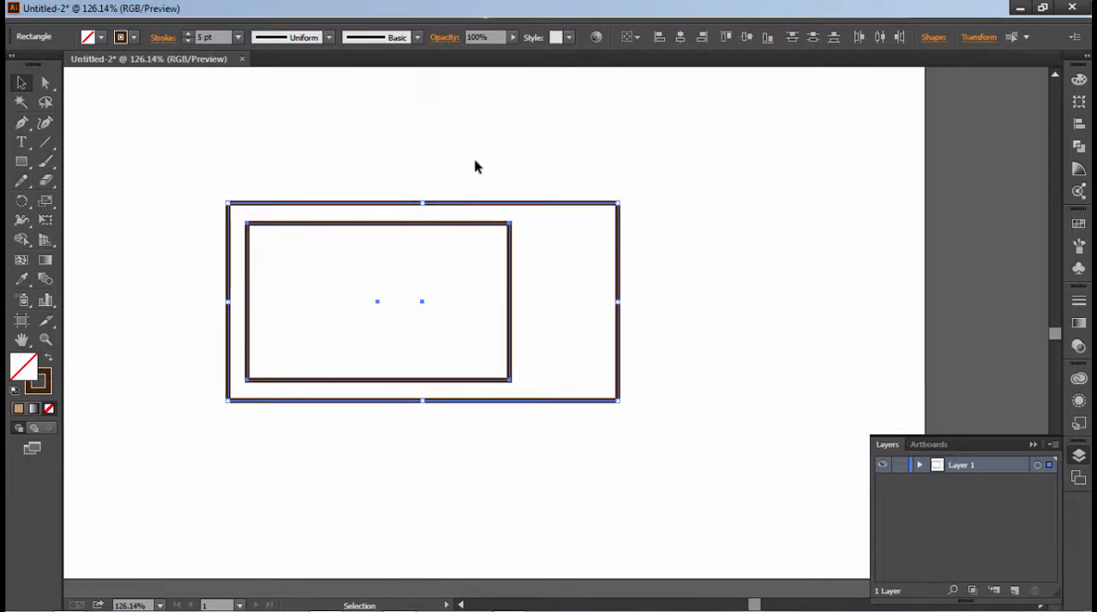
- Draw a small circular knob in the upper part of the space between the inner and outer rectangles' right edges
click(475, 167)
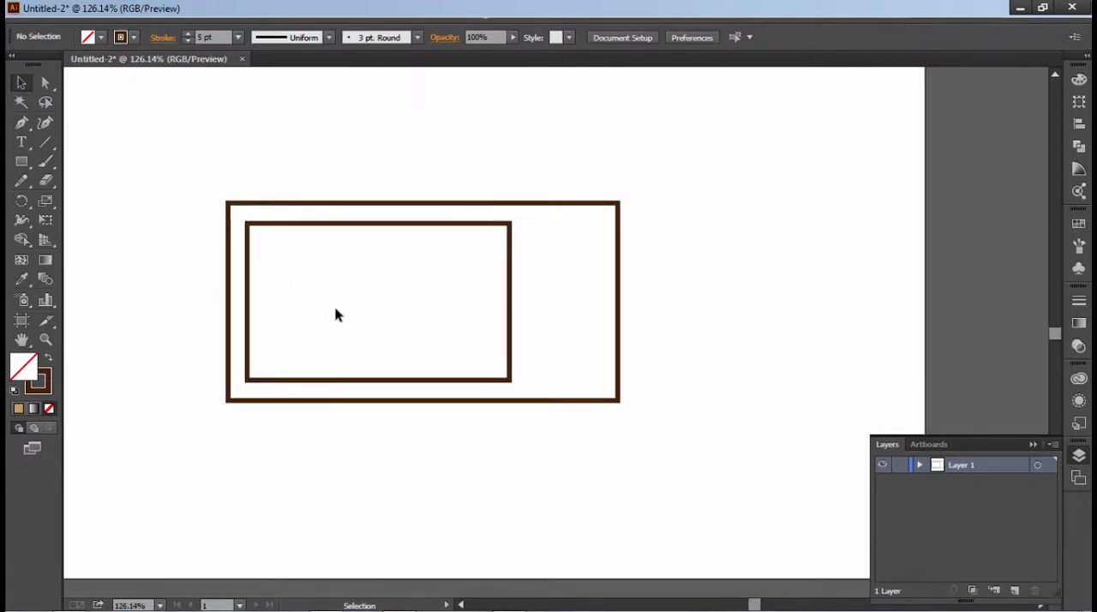
key(z)
click(566, 284)
scroll(564, 287, down, 2)
click(559, 330)
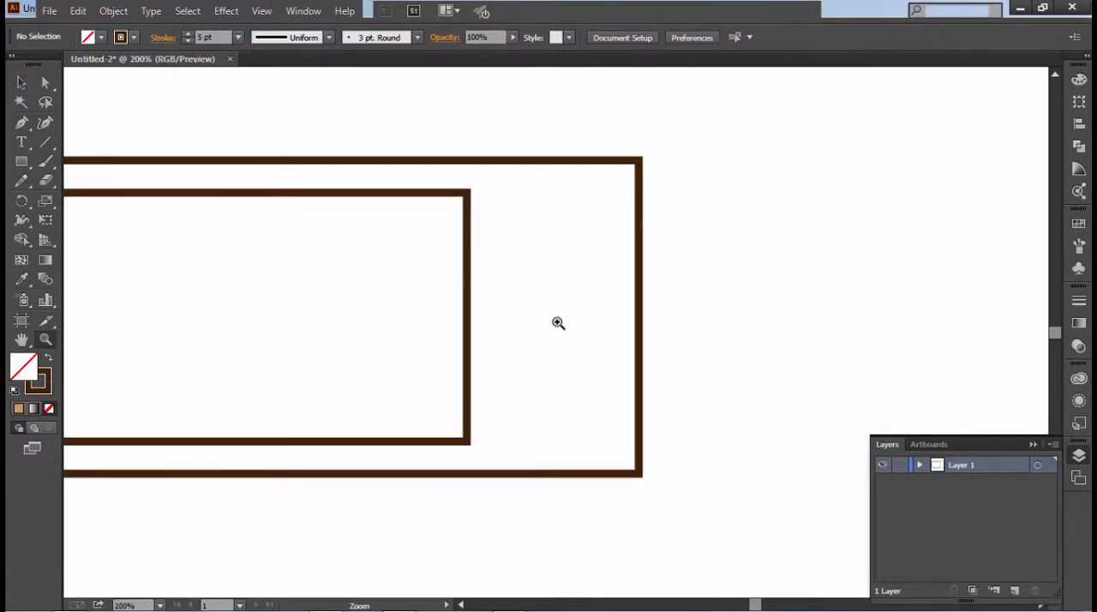
drag(21, 162, 99, 201)
mouse_move(531, 229)
mouse_down()
mouse_move(555, 254)
mouse_move(568, 250)
mouse_up()
click(22, 83)
click(652, 228)
- Draw a narrow vertical bar with rounded inner corners through the centre of the knob circle
key(m)
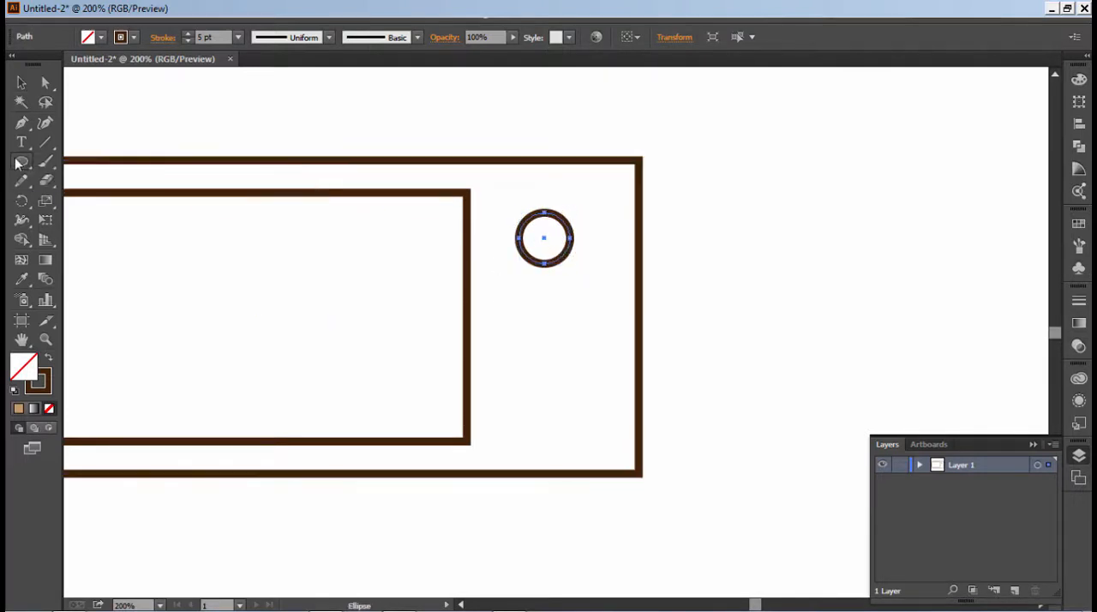
drag(538, 213, 537, 254)
click(714, 300)
click(603, 341)
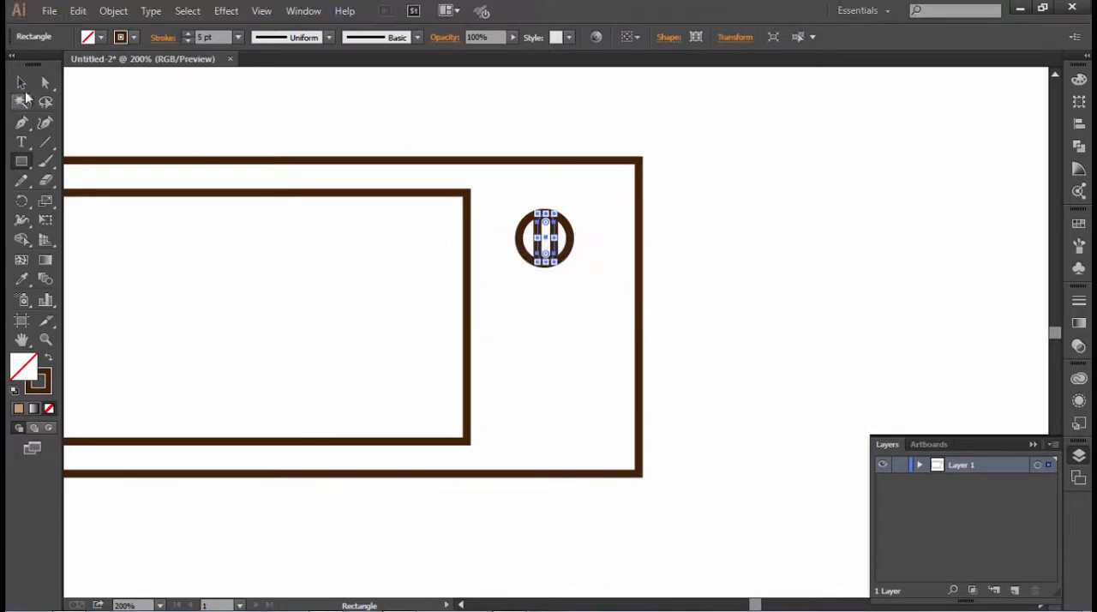
key(v)
click(312, 138)
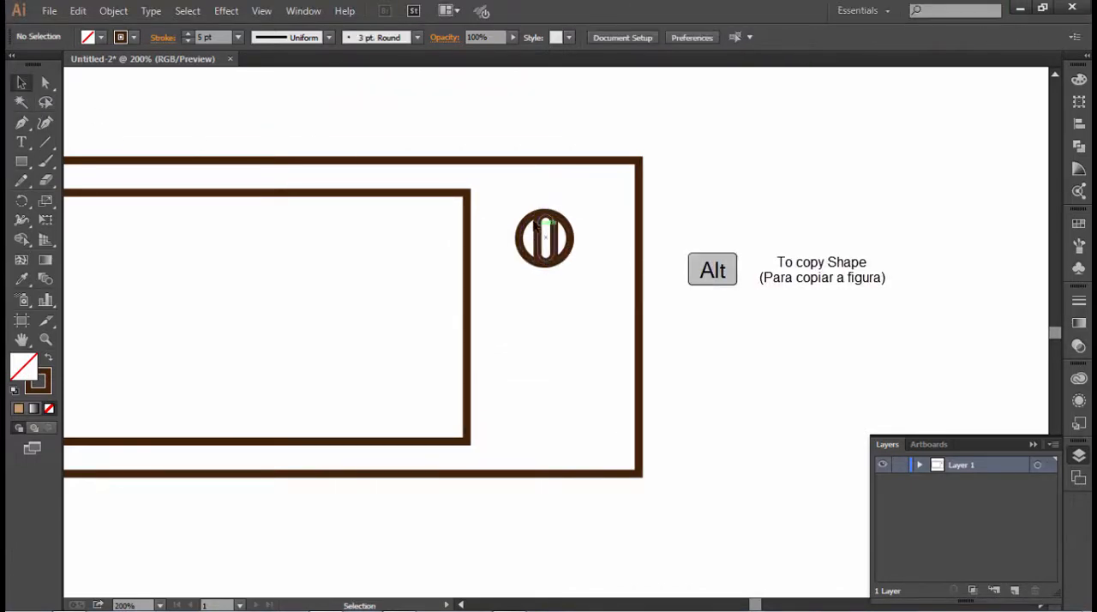
- Duplicate the knob directly below the original and fine-tune the vertical gap between the two
drag(553, 242, 554, 332)
key(Down)
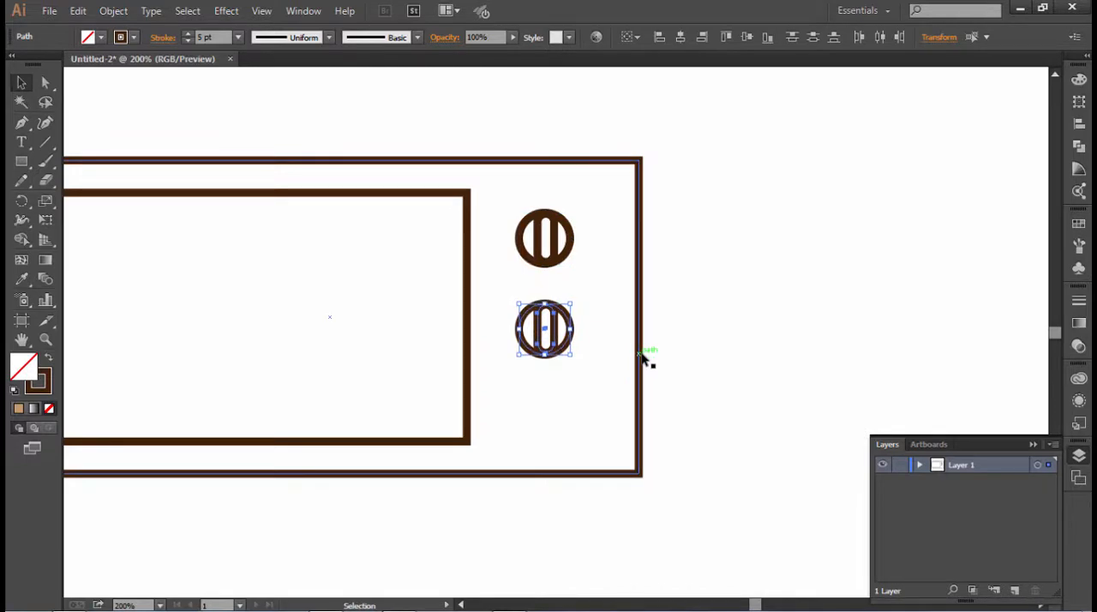
key(Down)
key(Down)
key(Down)
key(Down)
key(Up)
key(Up)
key(Up)
key(Up)
key(Up)
key(Up)
key(Up)
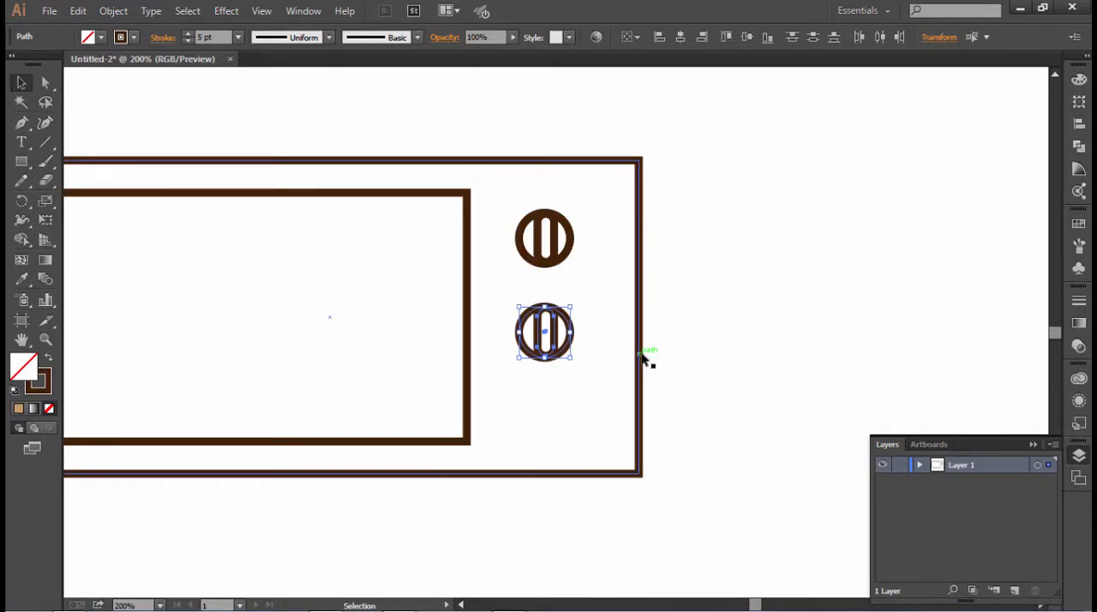
- Nudge both knobs together slightly to the right and copy them
shift+click(567, 250)
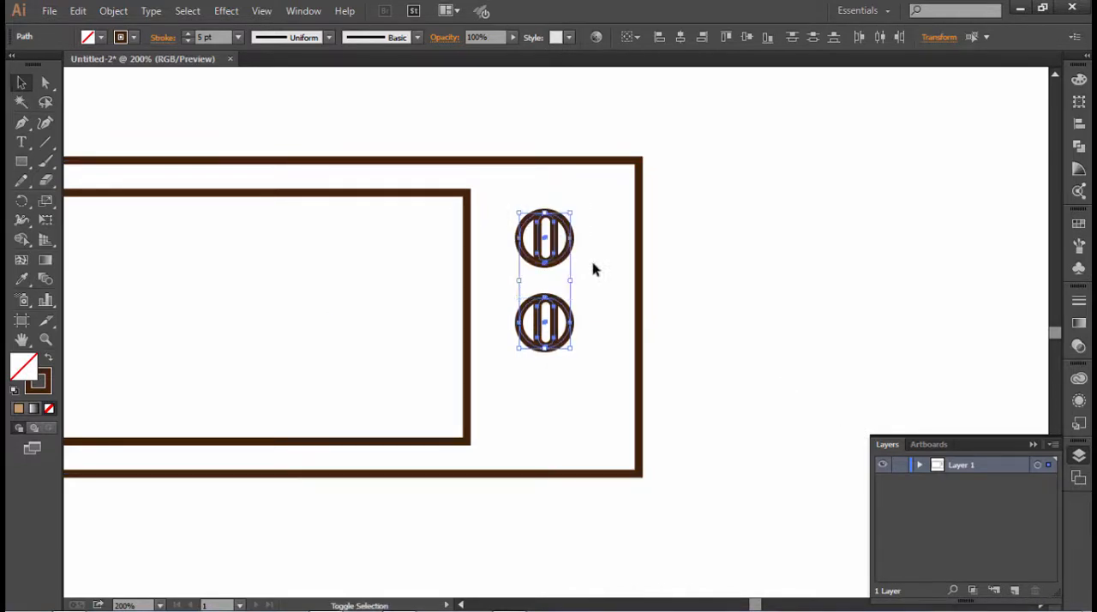
key(Right)
key(Right)
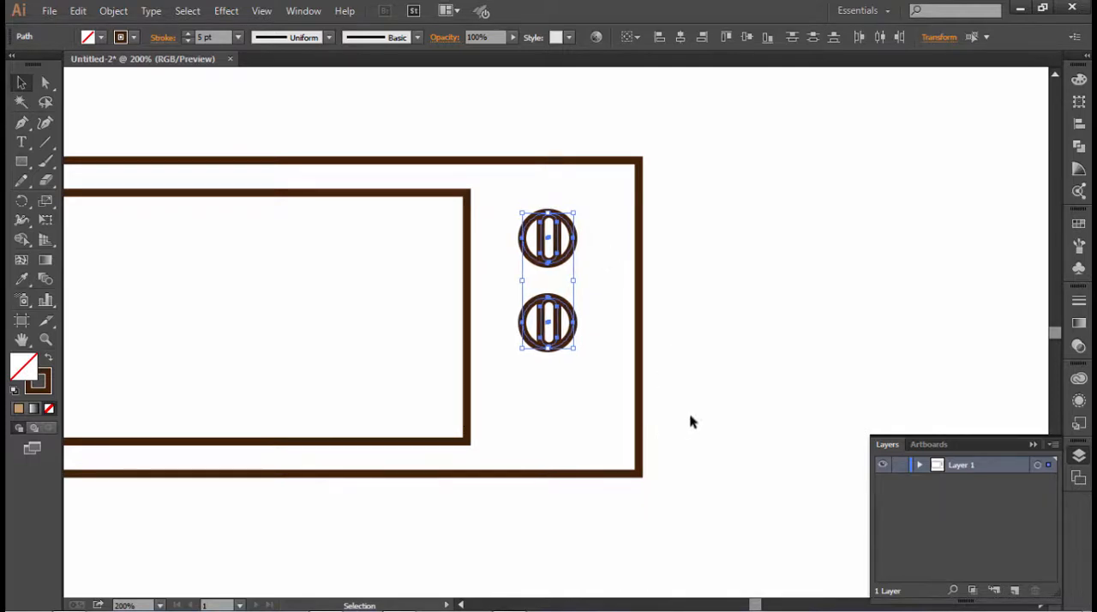
key(ctrl+c)
click(694, 416)
- Draw two small adjoining rectangular buttons below the knobs and centre them under the knobs
click(22, 161)
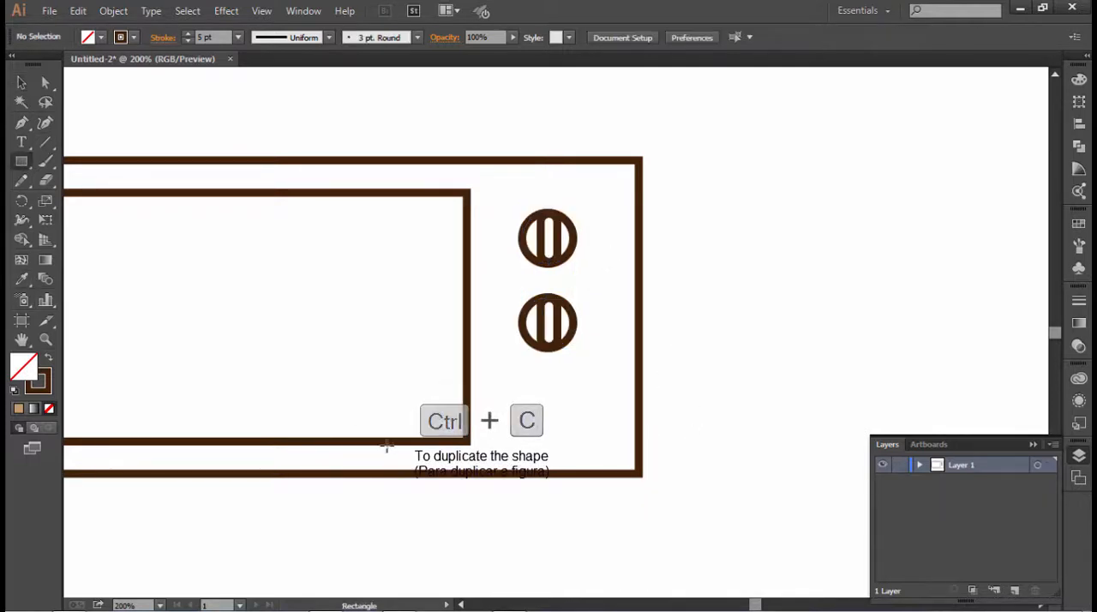
drag(550, 411, 597, 430)
click(22, 83)
click(710, 445)
click(711, 457)
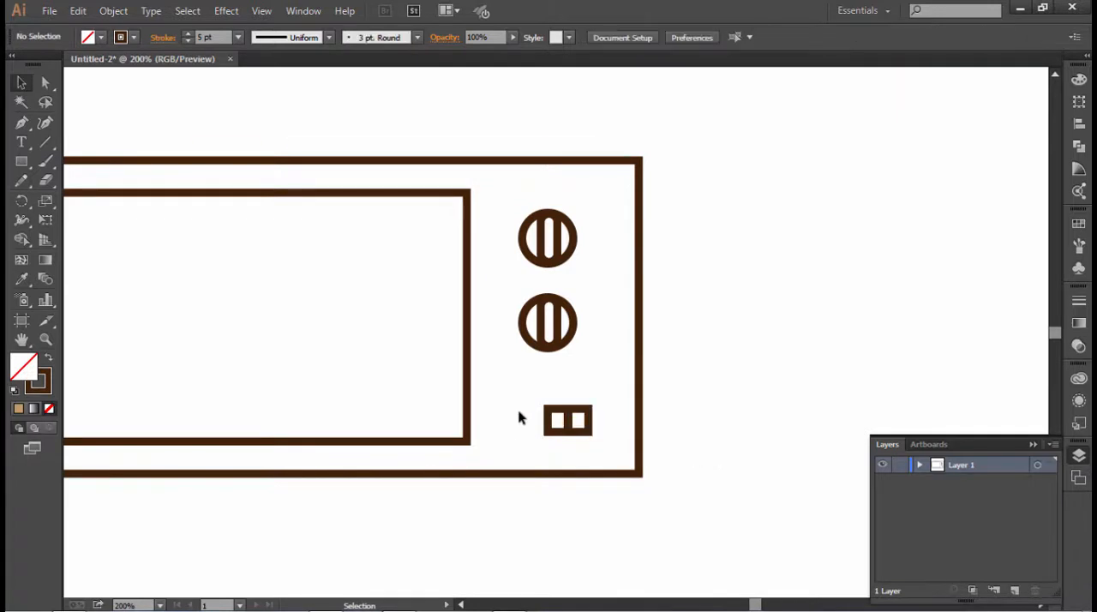
drag(518, 412, 534, 429)
click(645, 454)
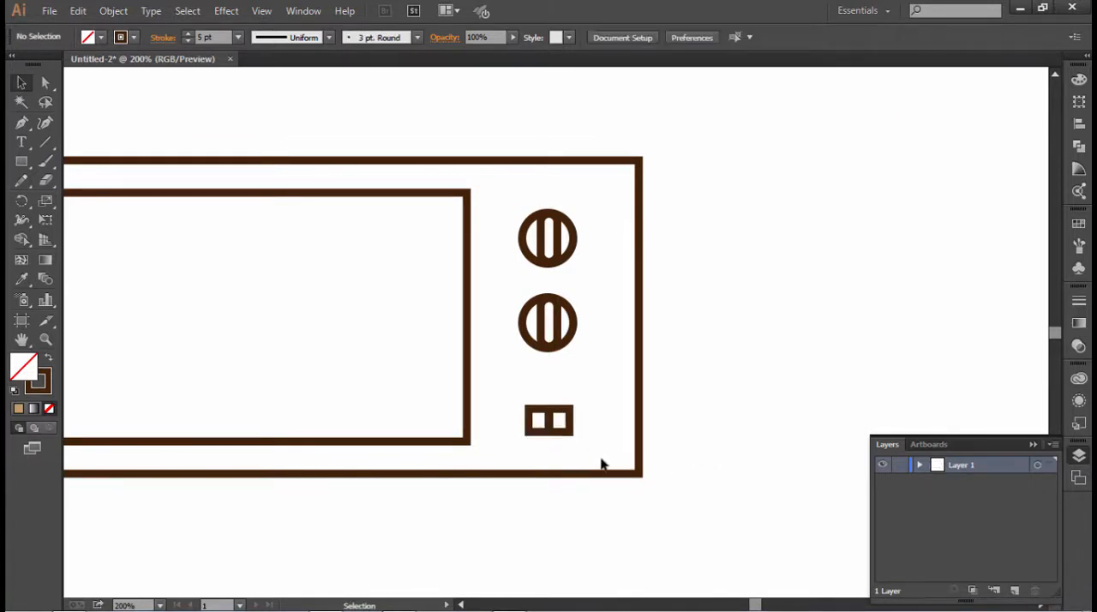
- Narrow the inner window rectangle from its right side to about 224 px wide
scroll(651, 428, up, 1)
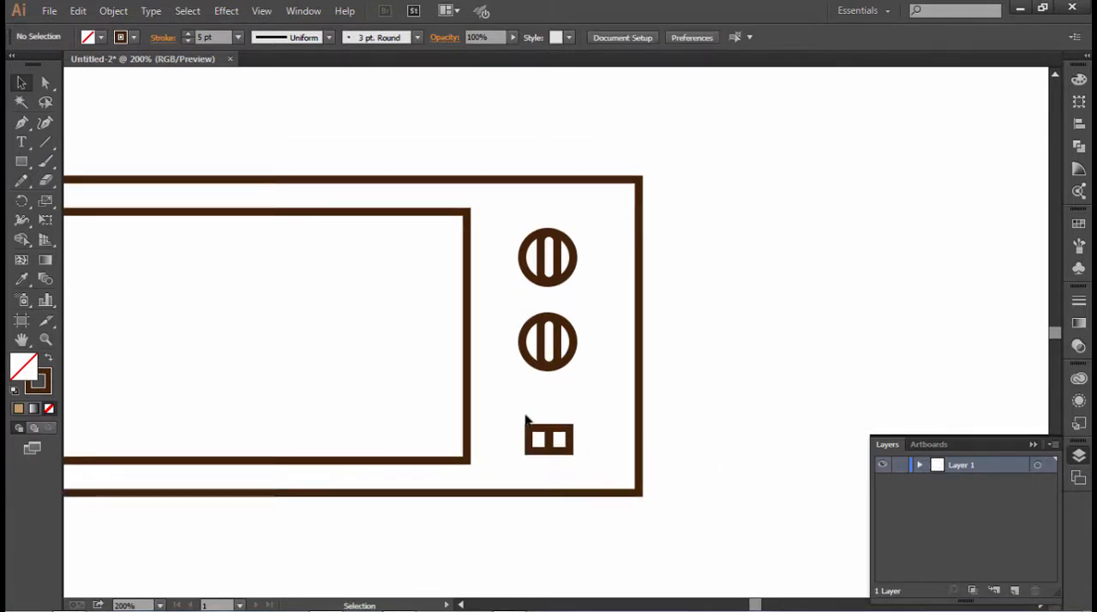
click(470, 386)
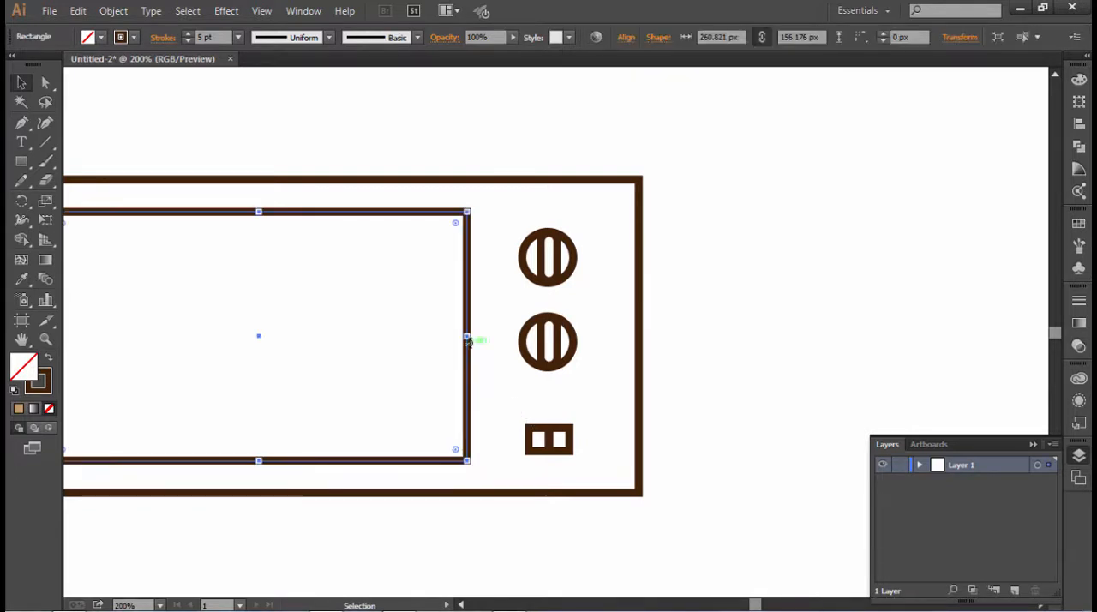
drag(470, 338, 408, 337)
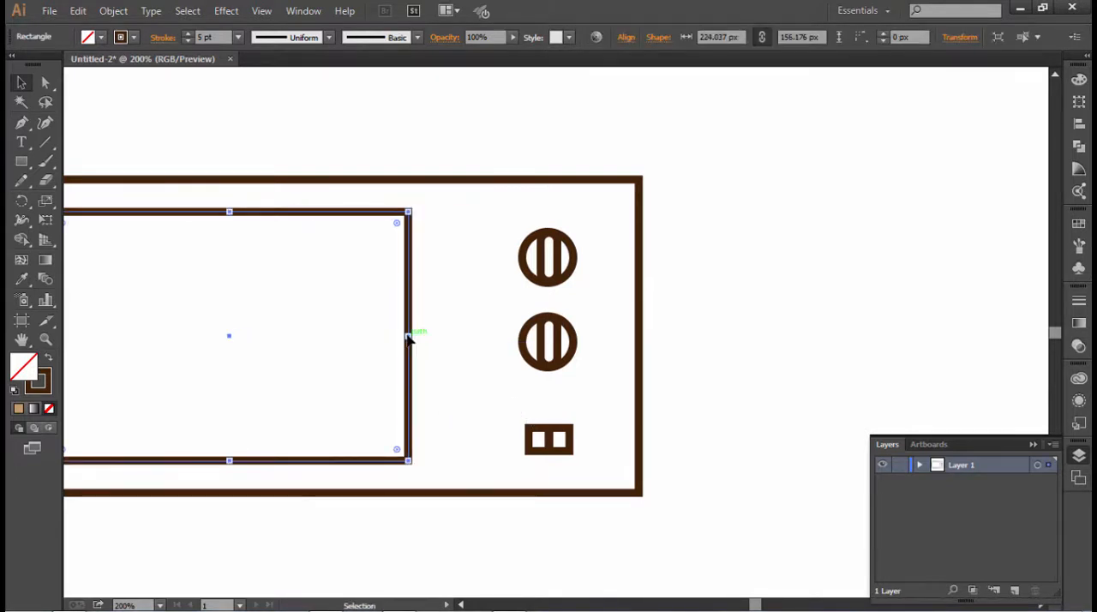
- Draw a door rectangle about 281 by 197 px from the body's upper-left corner, enclosing the window and spanning the body's full height
key(z)
alt+click(468, 315)
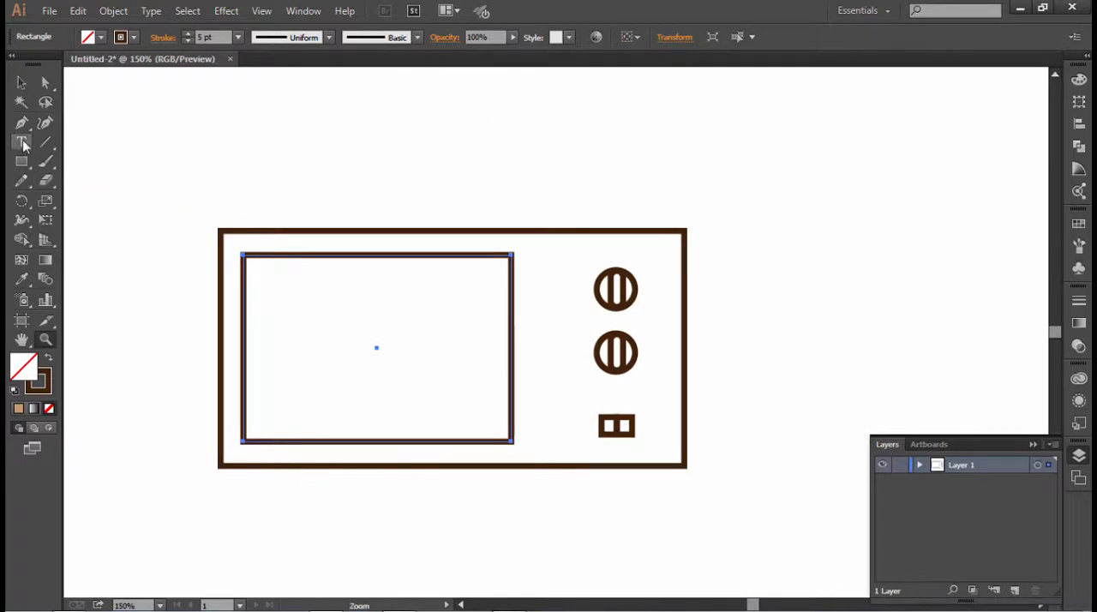
click(22, 161)
drag(219, 230, 557, 467)
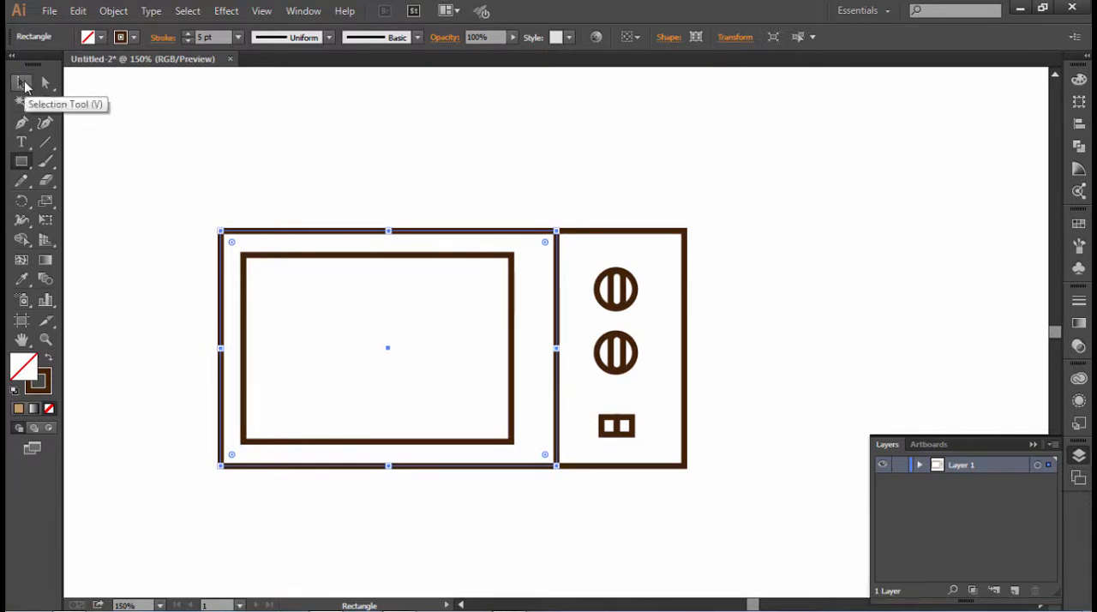
click(24, 83)
- Draw a tall, narrow handle about 15 by 130 px between the window and the door's right edge
click(21, 161)
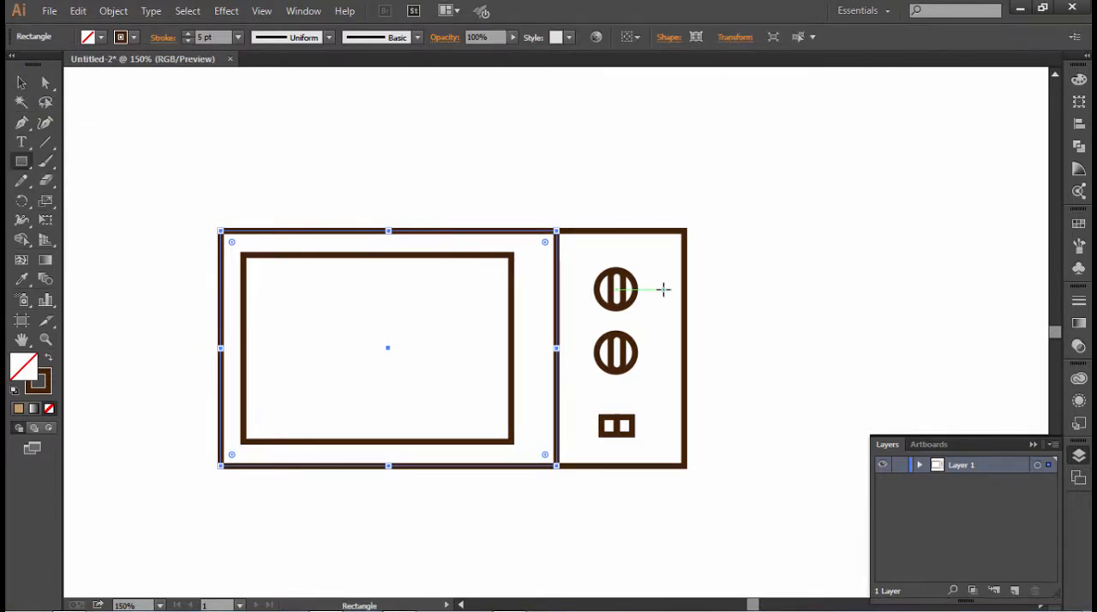
drag(526, 267, 541, 423)
click(21, 83)
click(444, 200)
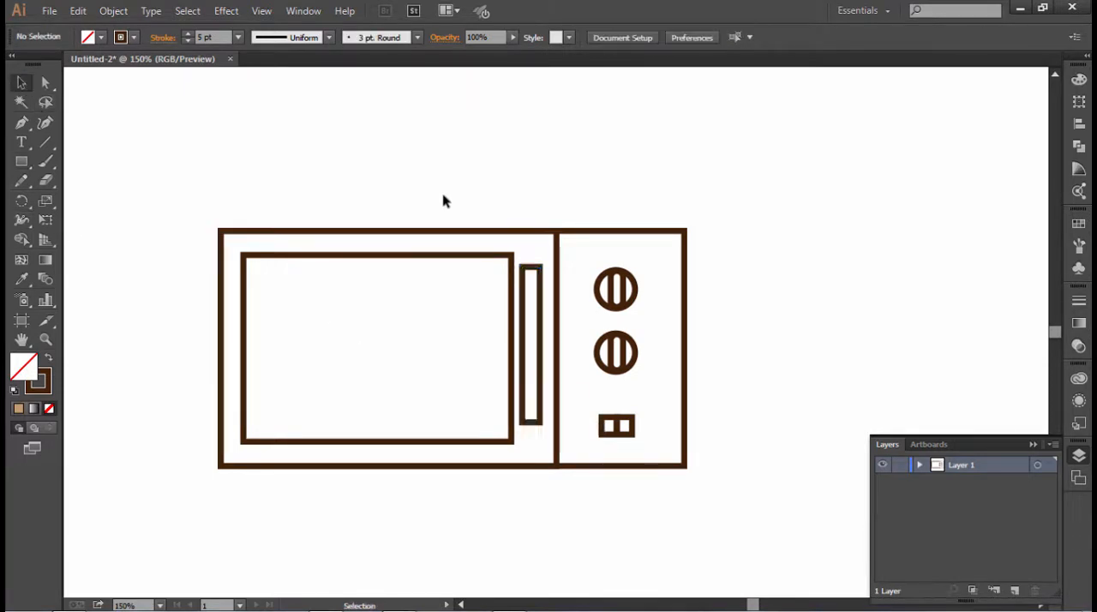
- Vertically centre the handle with the window, door and body, and nudge it sideways within its gap
click(543, 415)
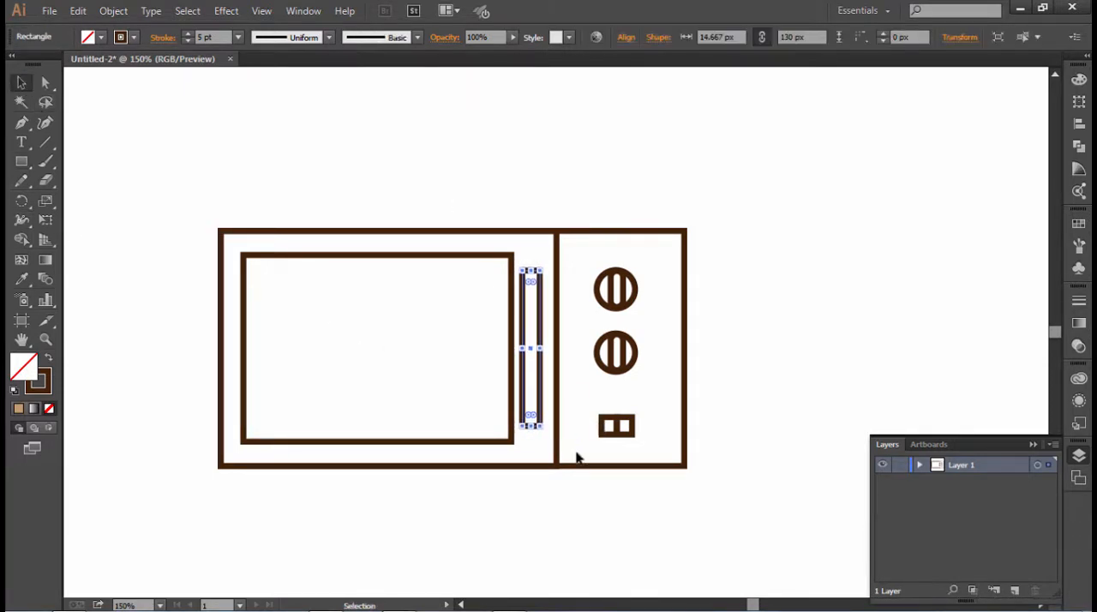
drag(176, 311, 575, 404)
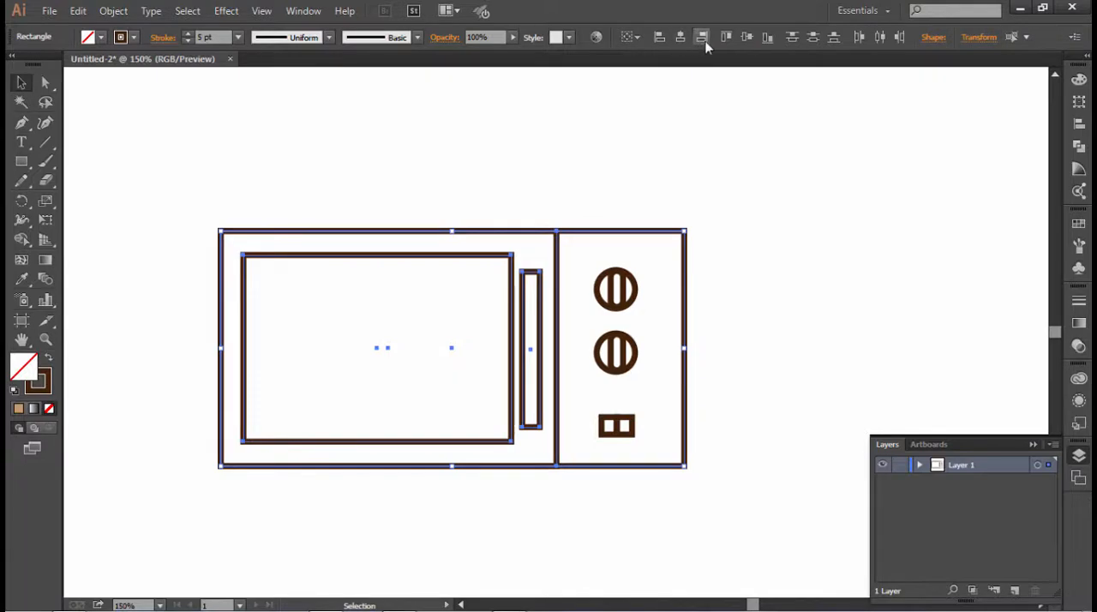
click(744, 38)
click(710, 165)
click(541, 358)
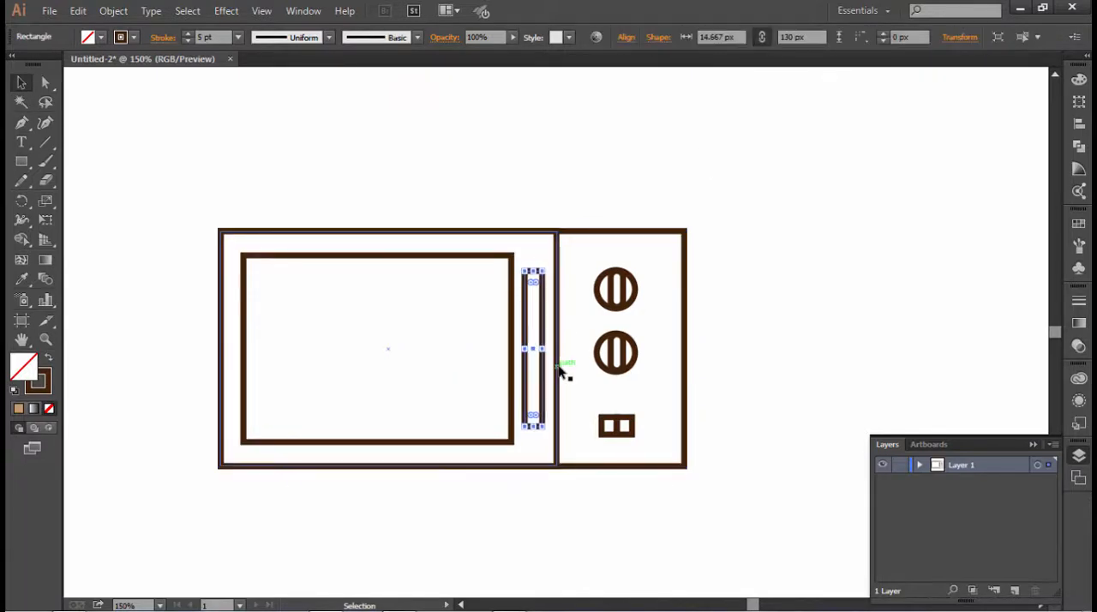
key(Right)
click(712, 378)
click(541, 367)
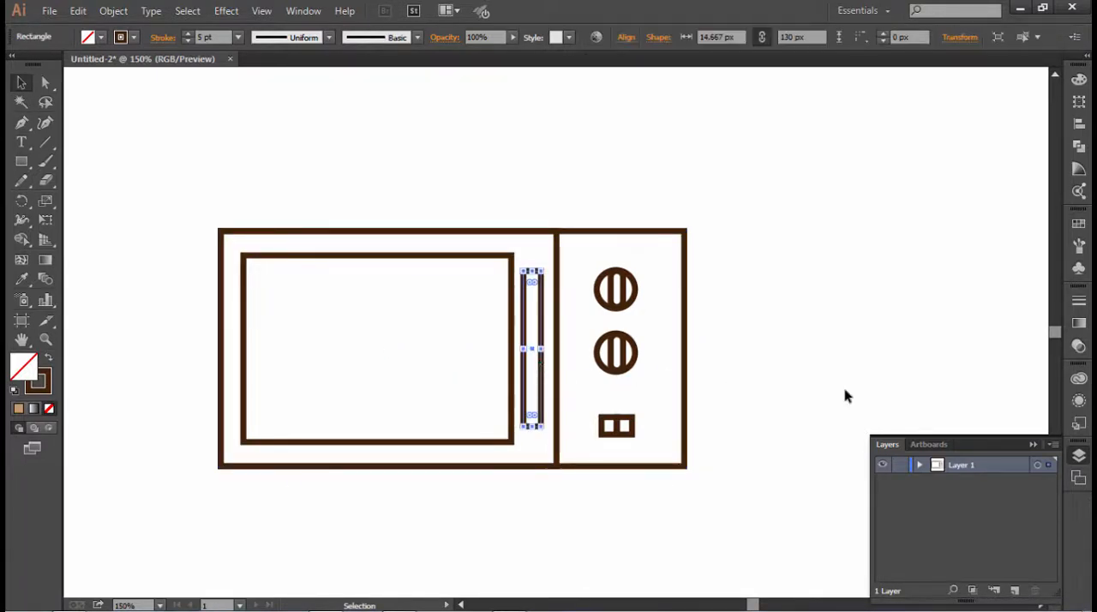
click(768, 400)
- Draw a small square below the body's left end and taper it toward the bottom into a foot with Free Transform
scroll(600, 428, down, 2)
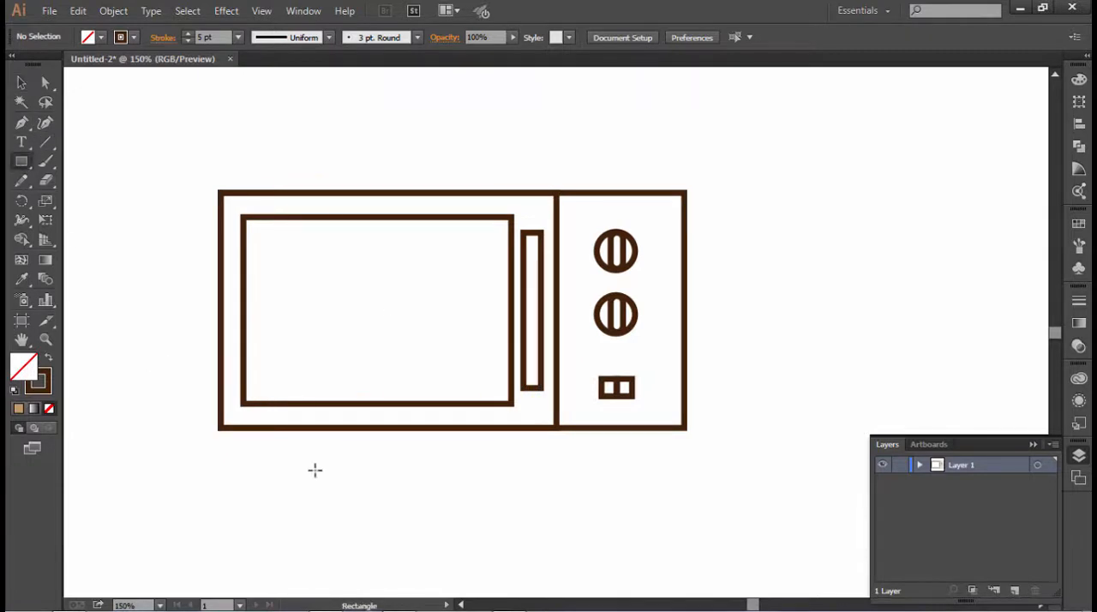
drag(248, 443, 272, 468)
key(a)
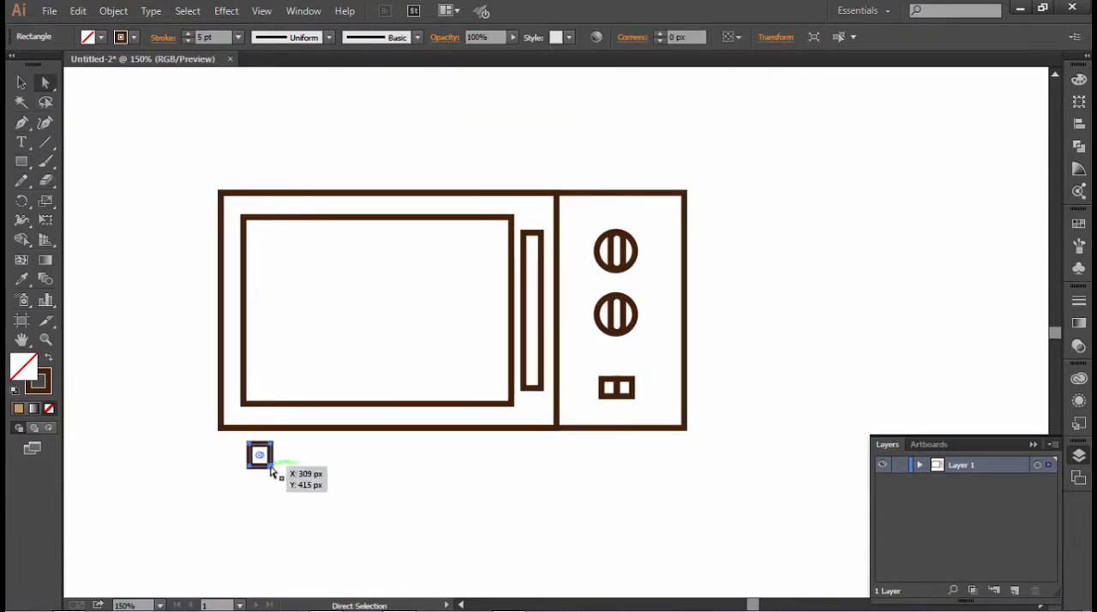
key(e)
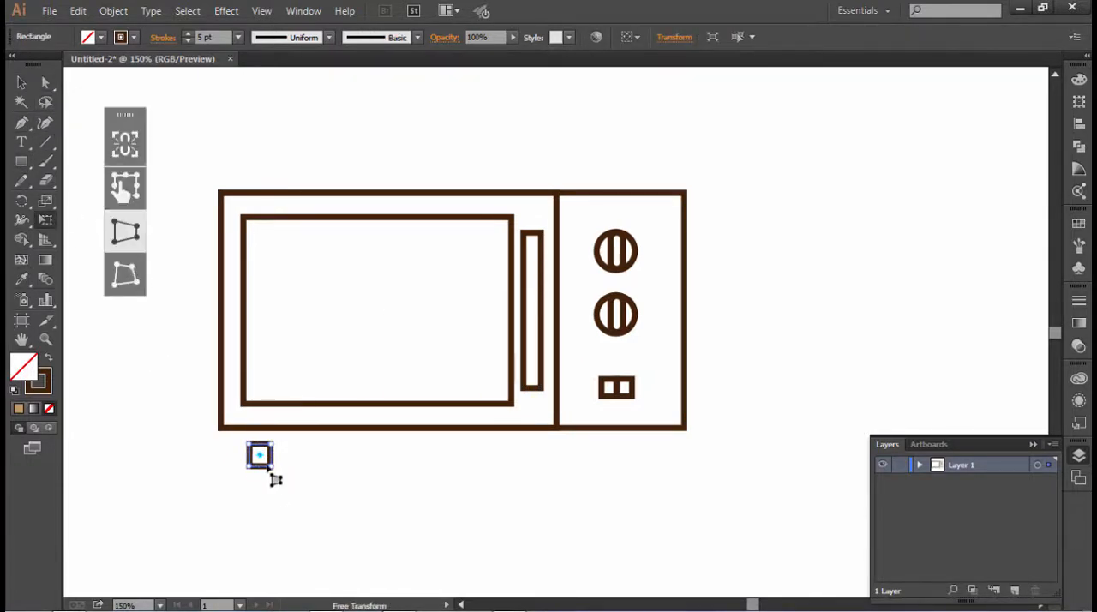
drag(275, 480, 657, 449)
- Attach the tapered foot under the body's left end and place a copy under the right end
key(v)
click(269, 483)
click(249, 446)
click(643, 506)
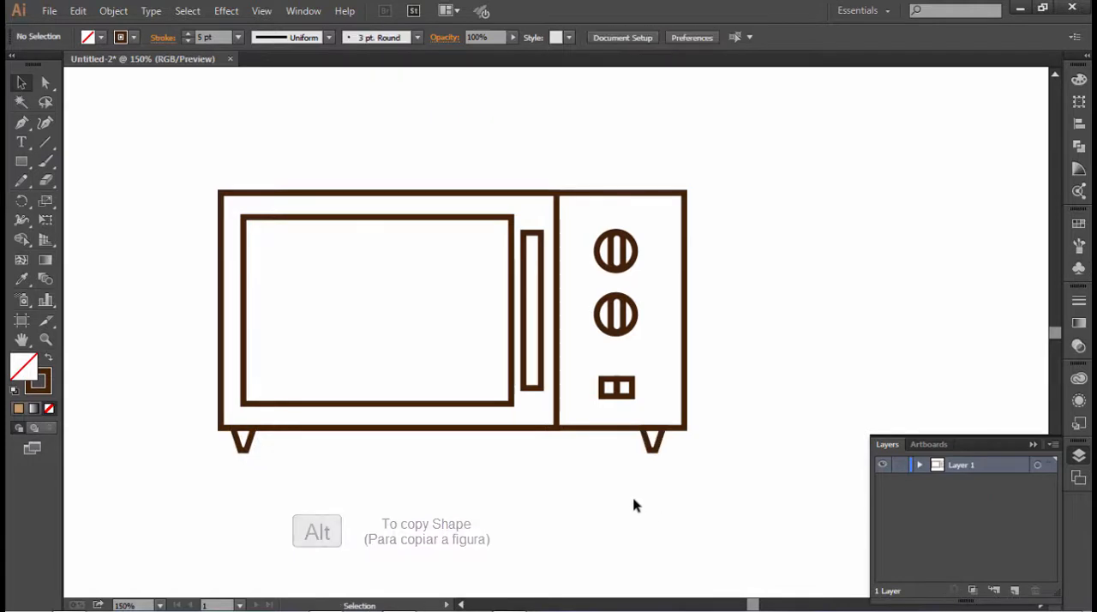
- Fill the window rectangle with the light grey swatch R=242 G=242 B=242
click(266, 403)
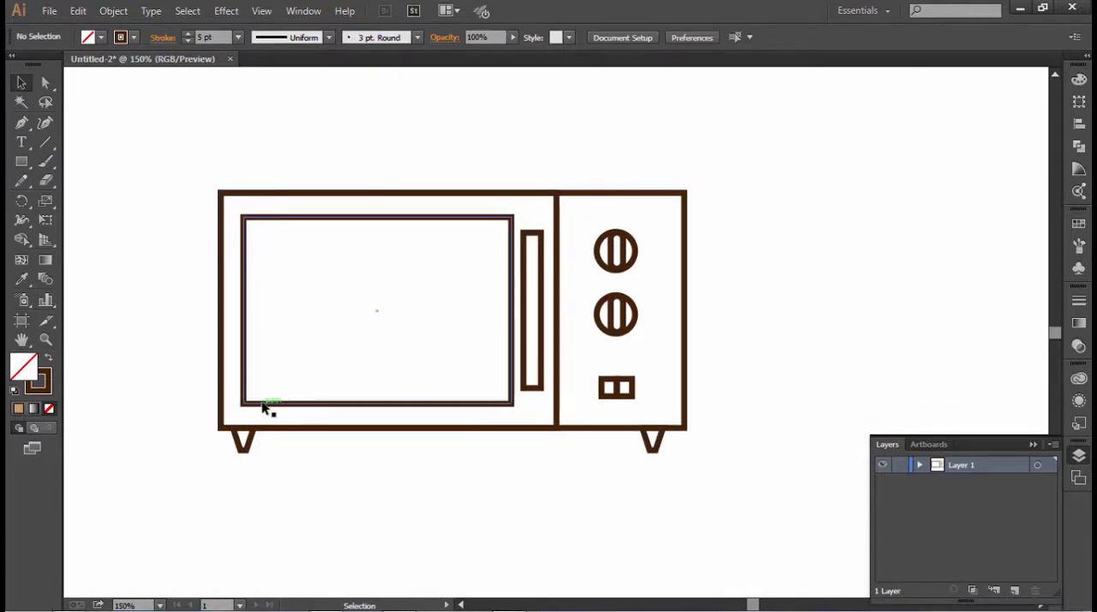
click(101, 38)
click(140, 115)
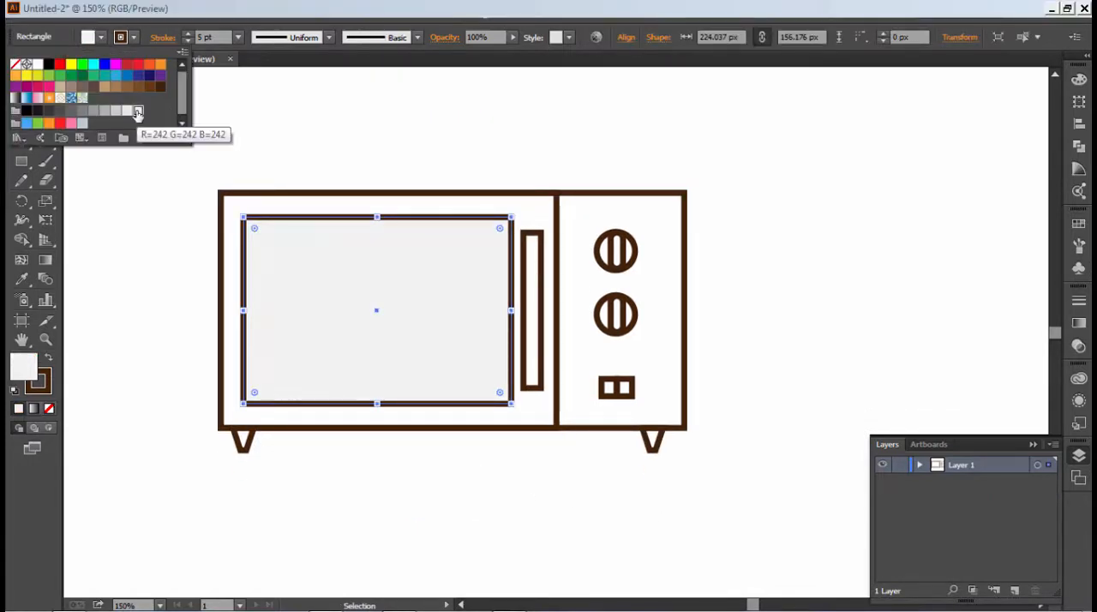
click(320, 138)
- Fill the large outer body rectangle with a turquoise green colour
click(461, 194)
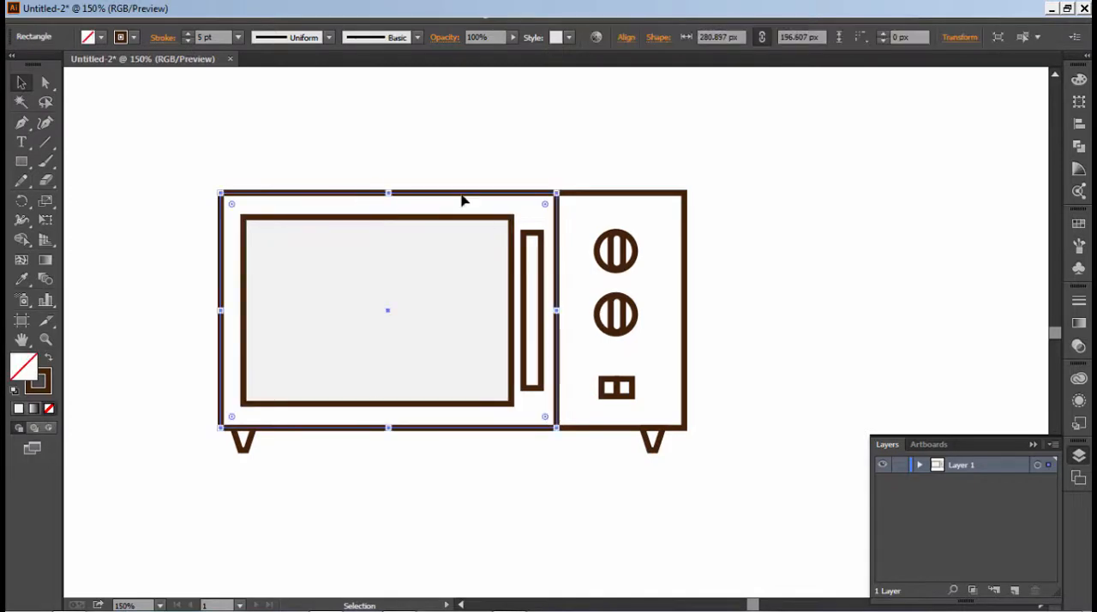
shift+click(604, 197)
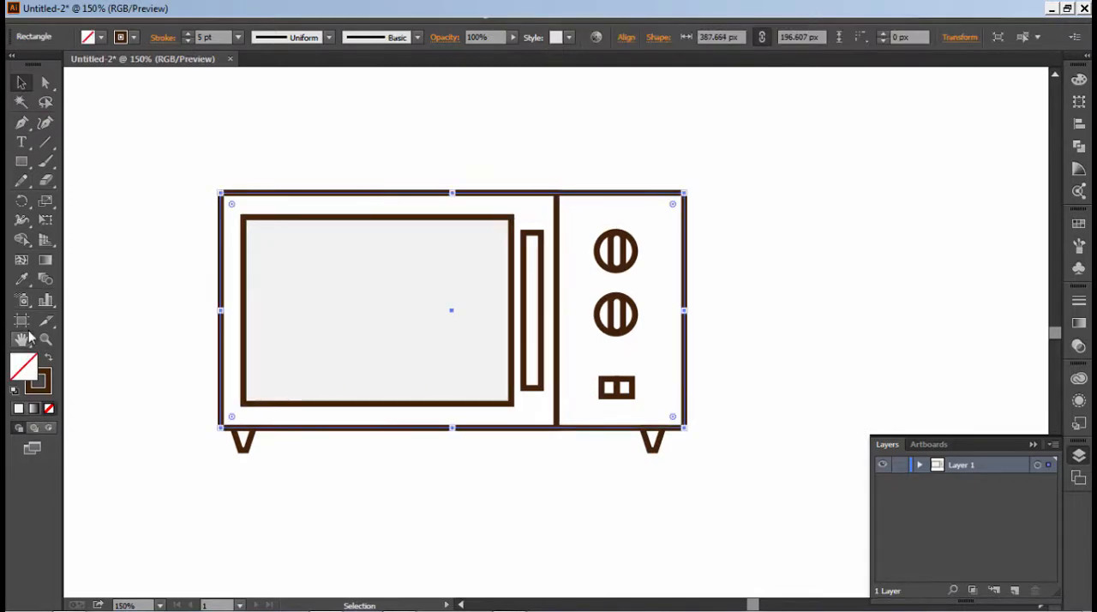
double_click(35, 379)
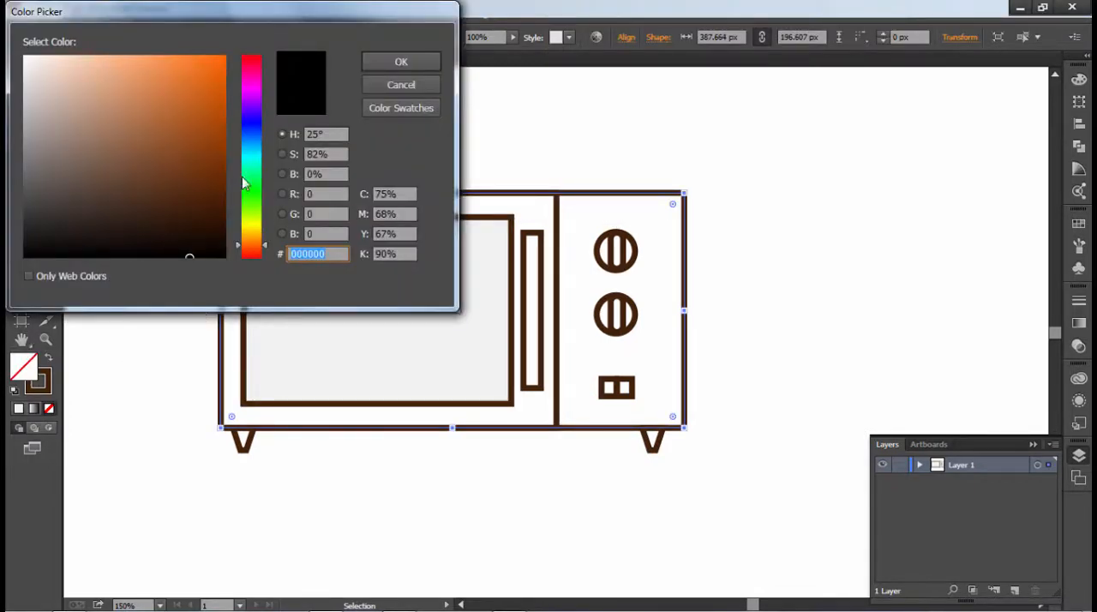
drag(114, 70, 148, 72)
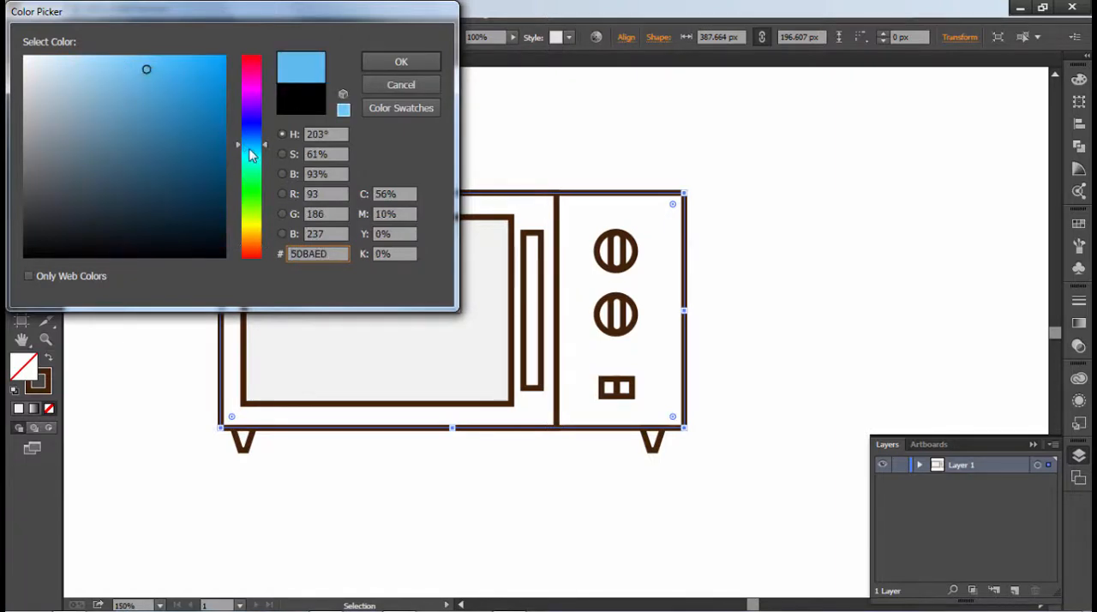
mouse_move(251, 155)
mouse_down()
mouse_move(256, 173)
mouse_move(247, 164)
mouse_up()
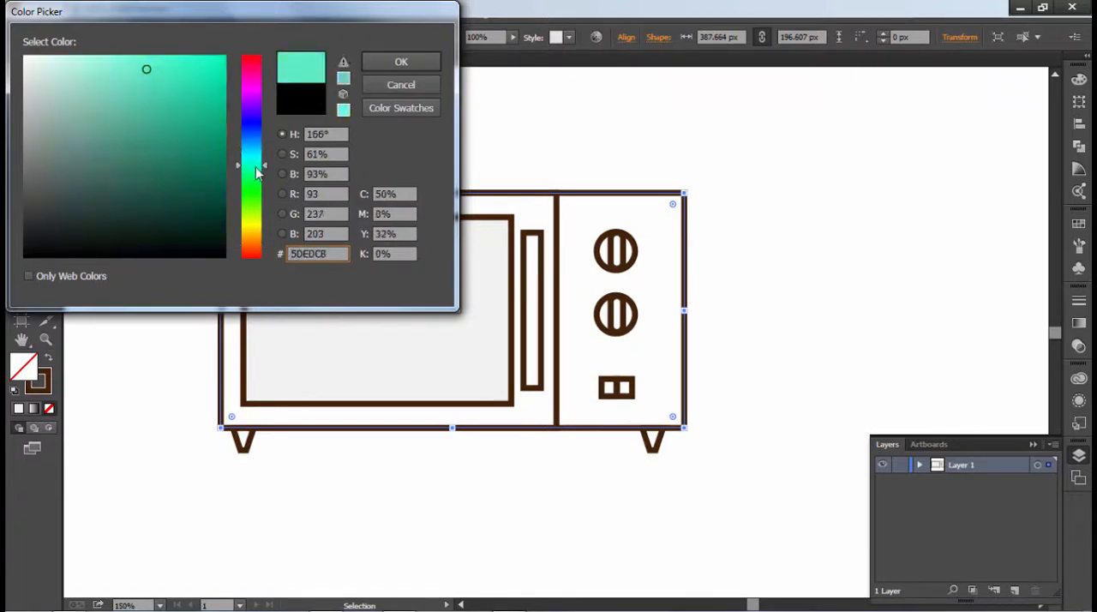
click(420, 62)
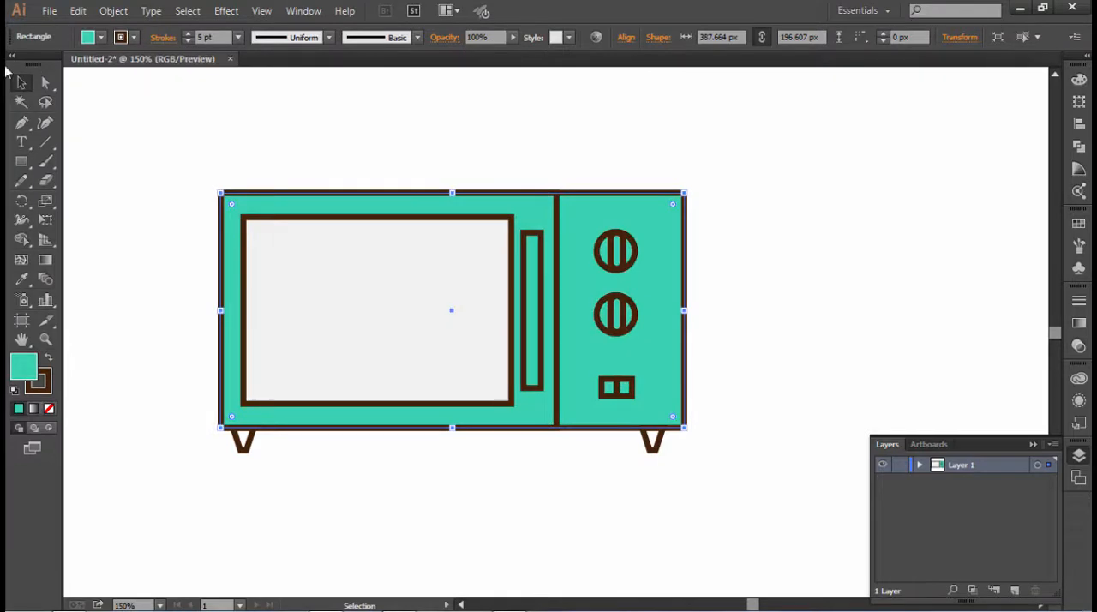
- Fill the tall handle rectangle beside the window with a darker shade of the body's turquoise green, 1FA087
click(17, 83)
click(732, 369)
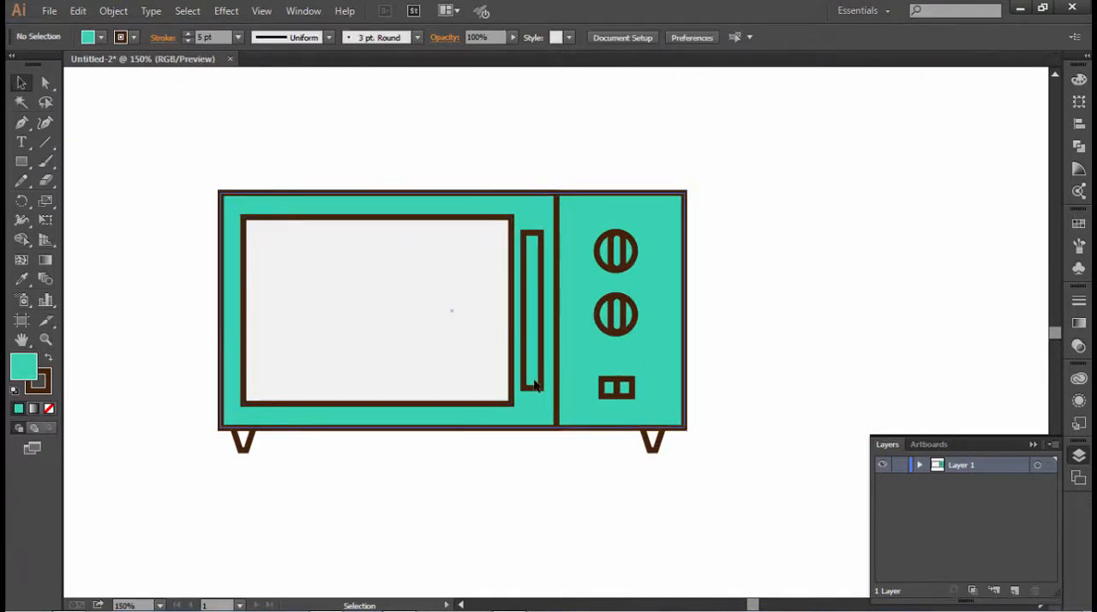
click(533, 380)
click(533, 379)
click(18, 409)
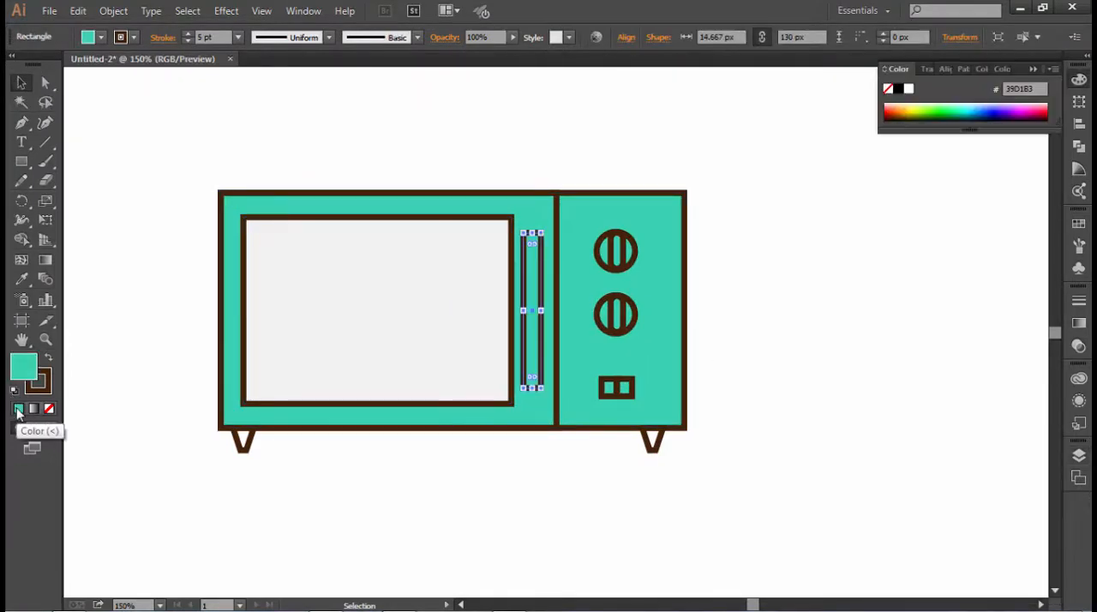
double_click(23, 367)
drag(174, 116, 185, 123)
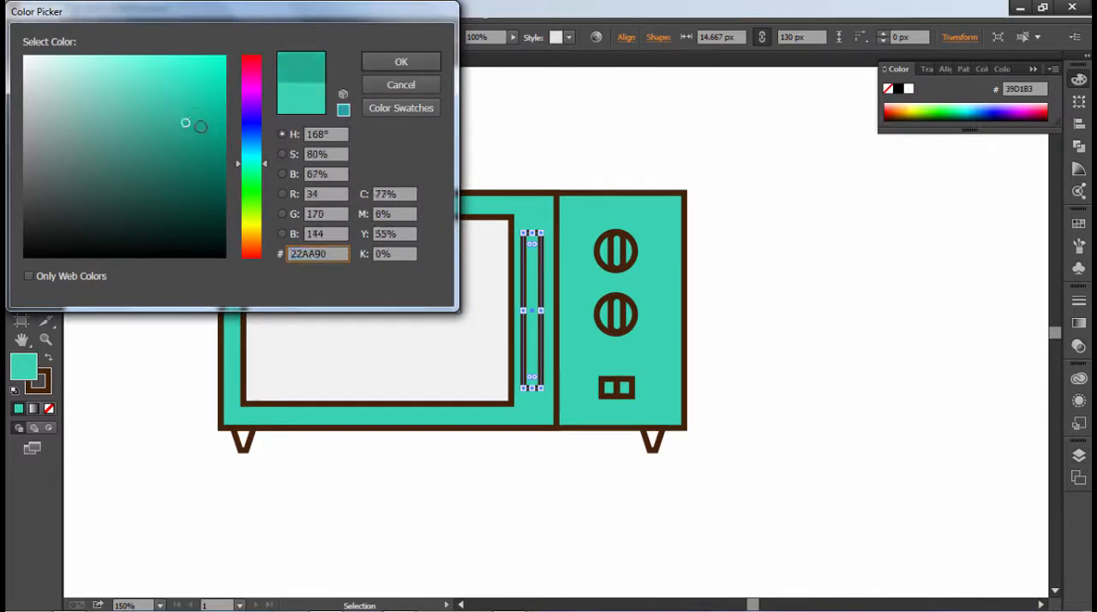
click(397, 61)
click(95, 96)
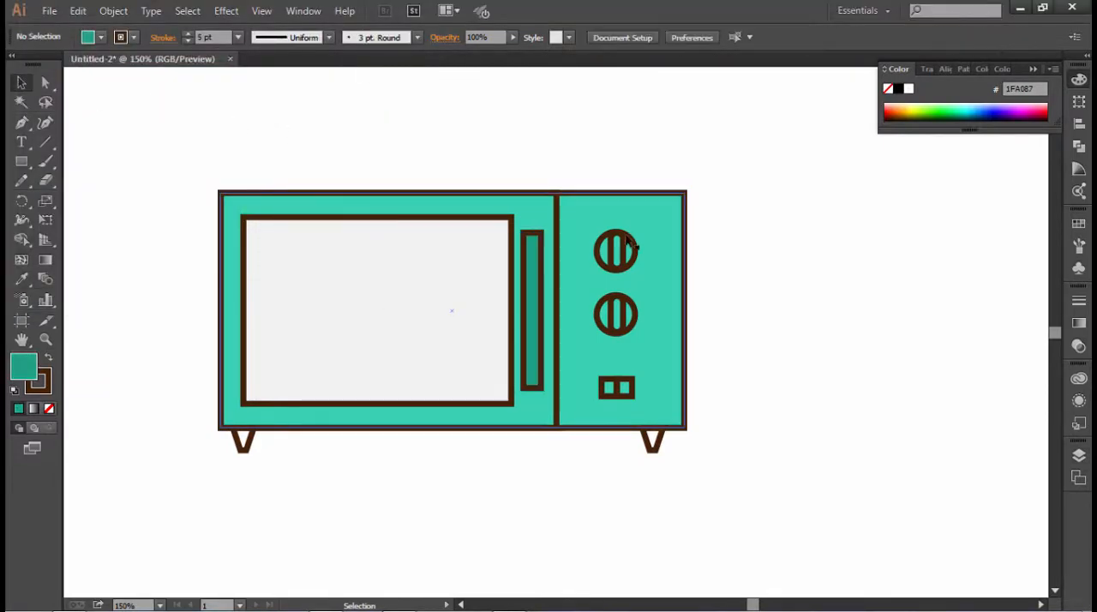
- Fill the right small button with red ED1C24 and the left one with green 009245
click(629, 390)
click(100, 37)
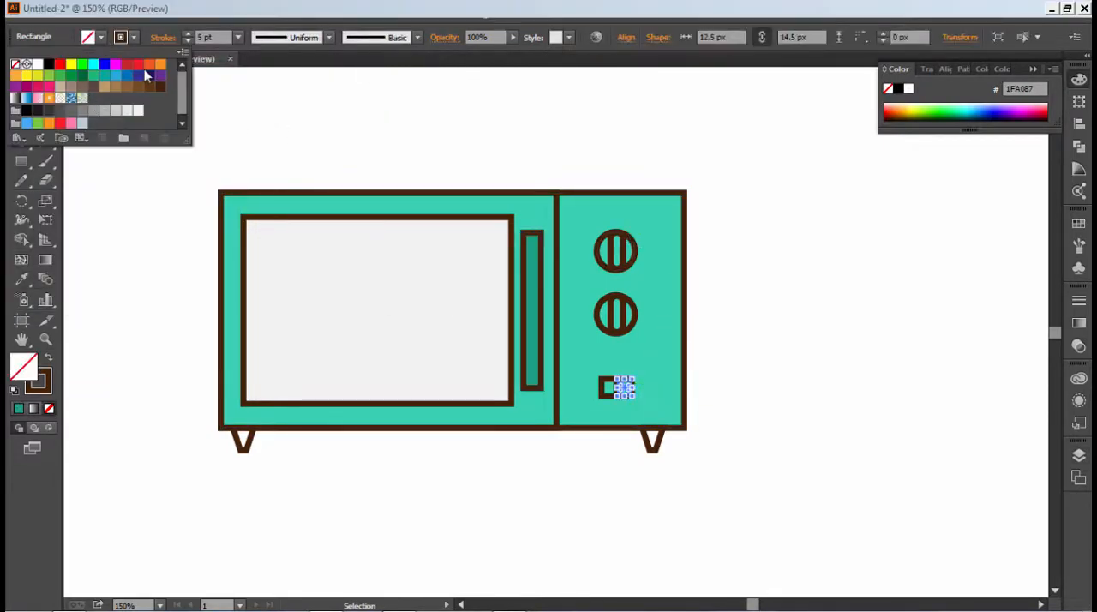
click(737, 275)
click(607, 385)
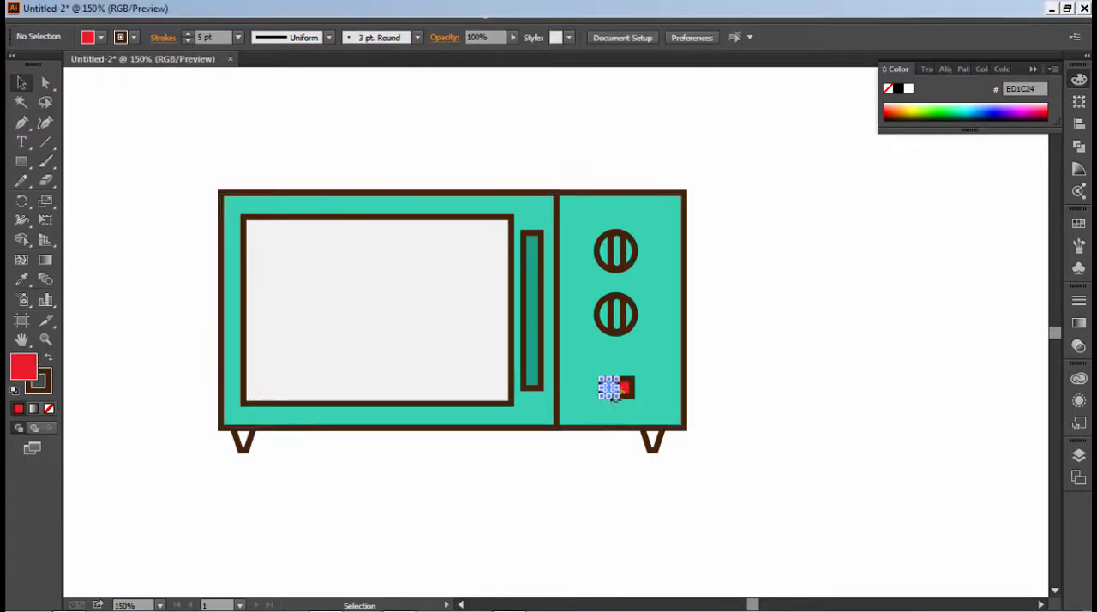
click(101, 37)
click(83, 89)
click(374, 97)
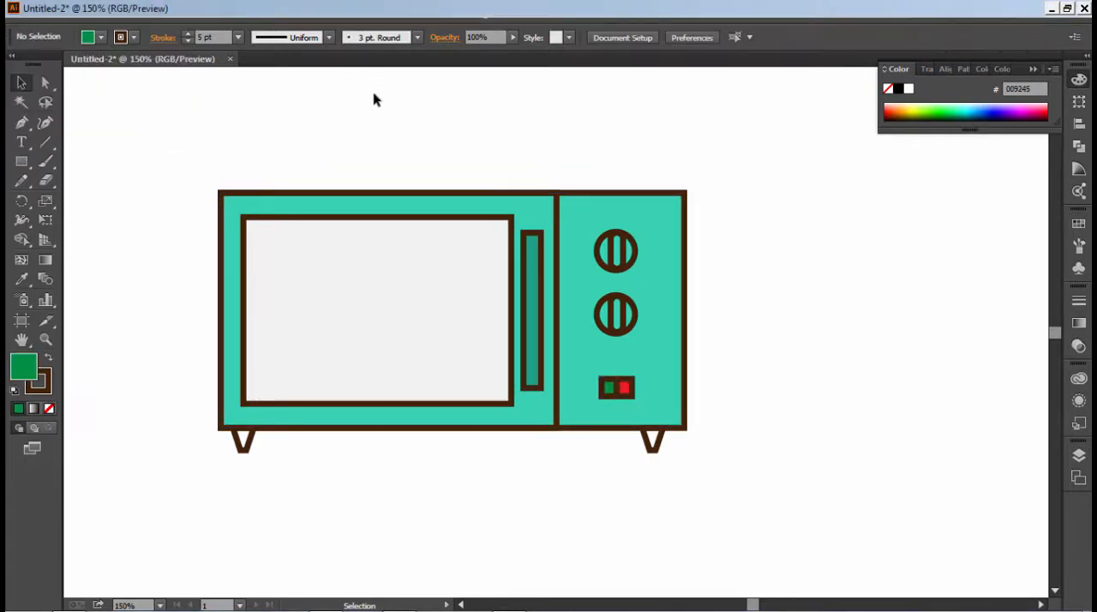
- Fill the rounded bars inside both knobs with the dark green sampled from the handle
click(616, 314)
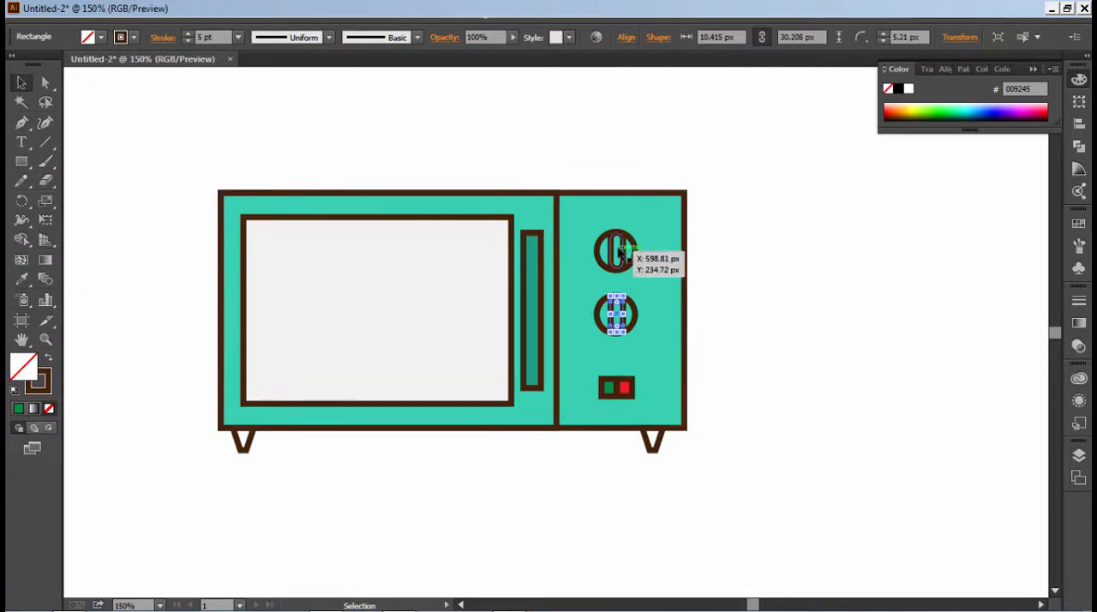
shift+click(616, 251)
key(i)
click(544, 314)
key(v)
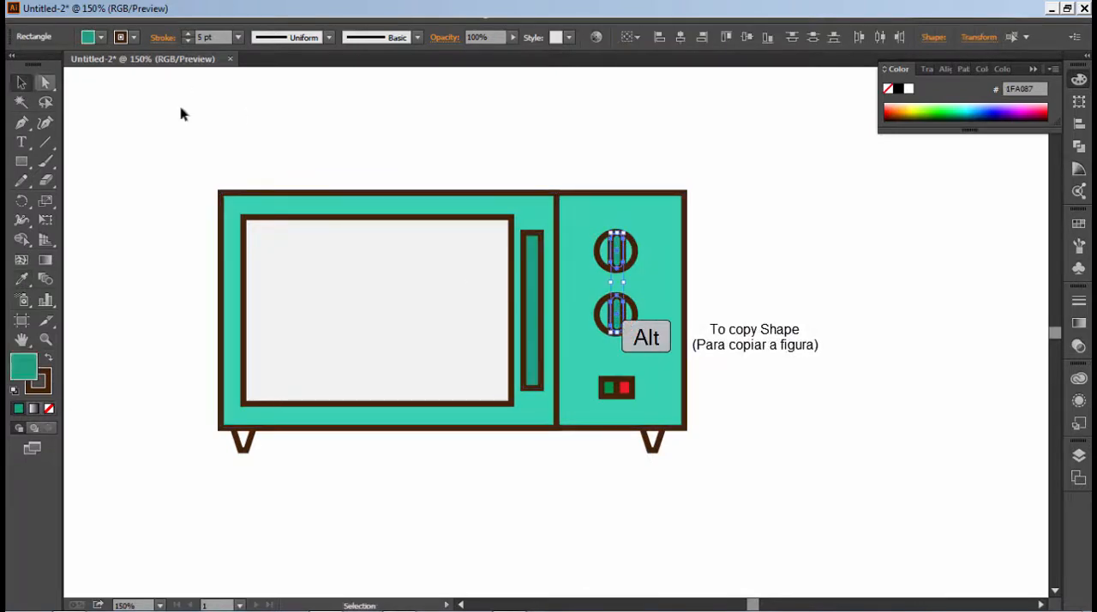
click(179, 111)
- Nudge the door handle slightly to the right
click(538, 380)
key(Right)
click(749, 490)
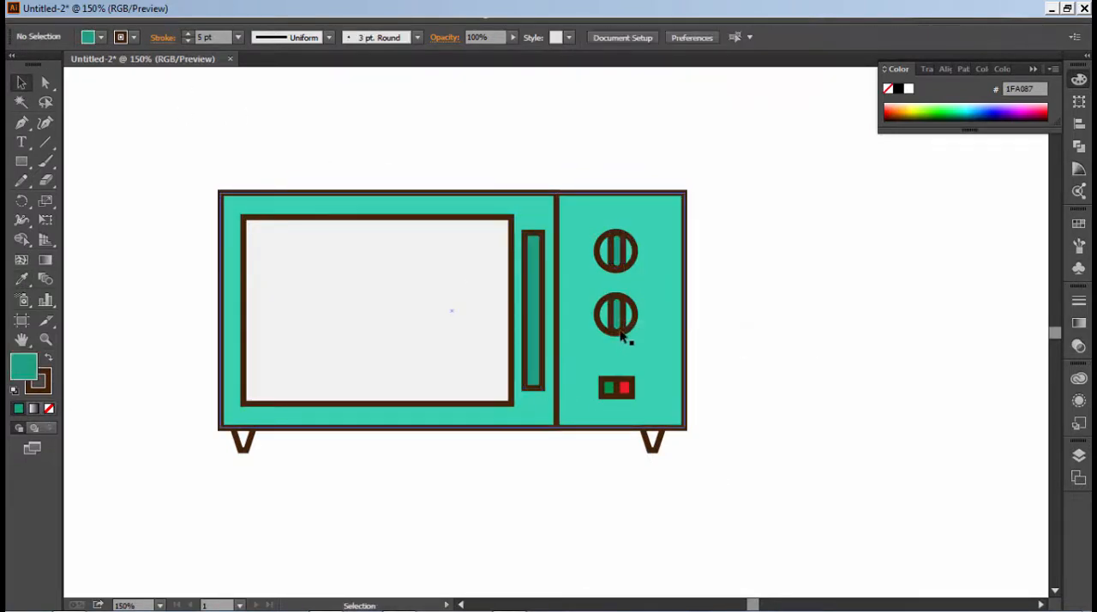
- Rotate the bars inside both knobs to a diagonal, with the upper ends leaning right
click(621, 328)
drag(622, 338, 600, 332)
click(750, 357)
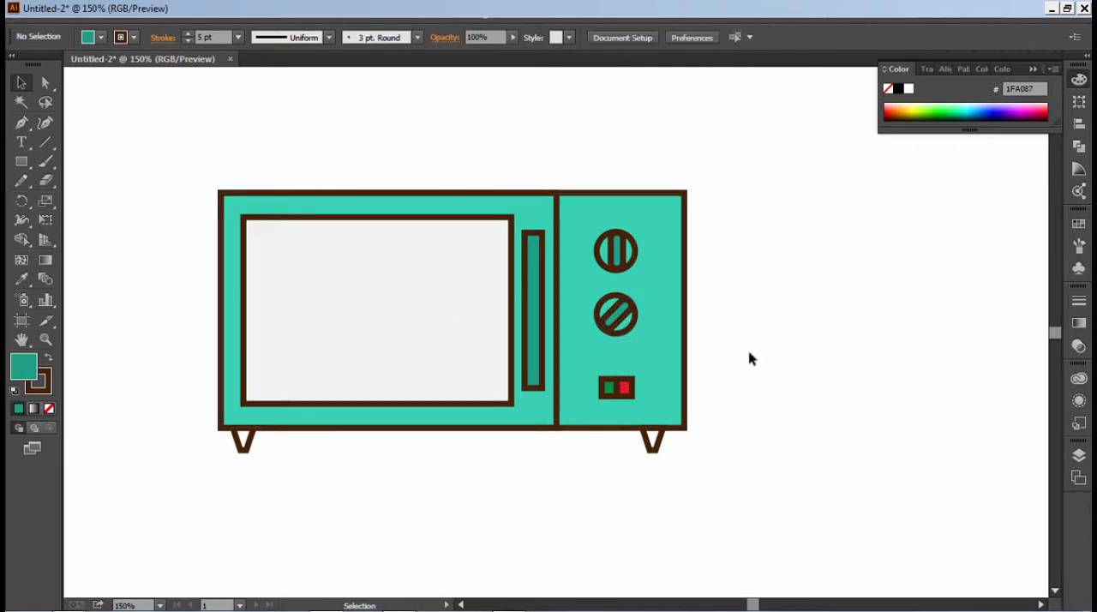
click(617, 249)
drag(638, 271, 634, 277)
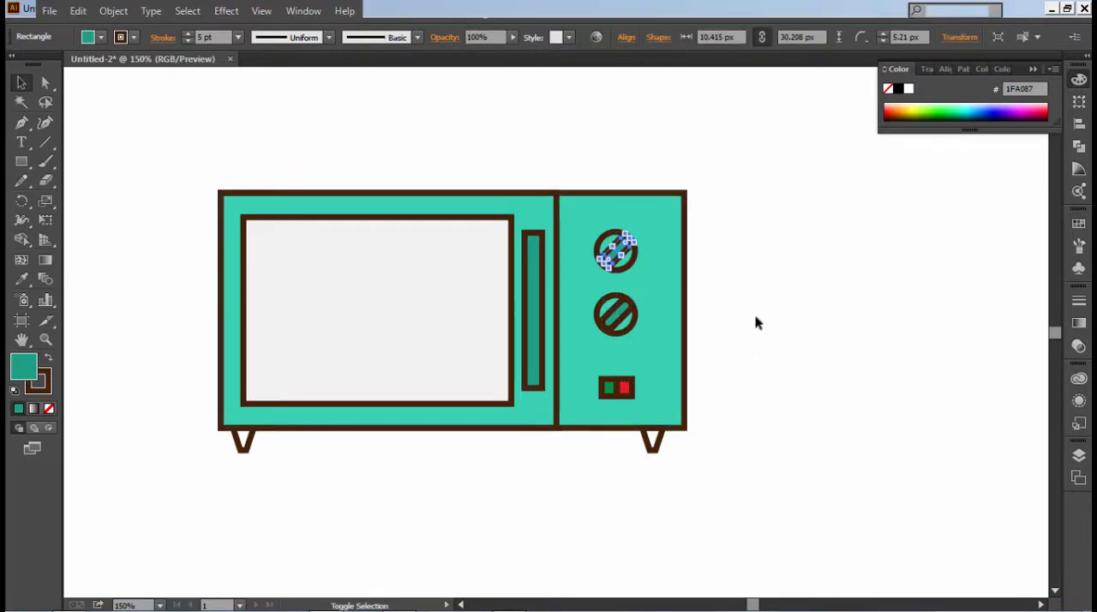
click(756, 344)
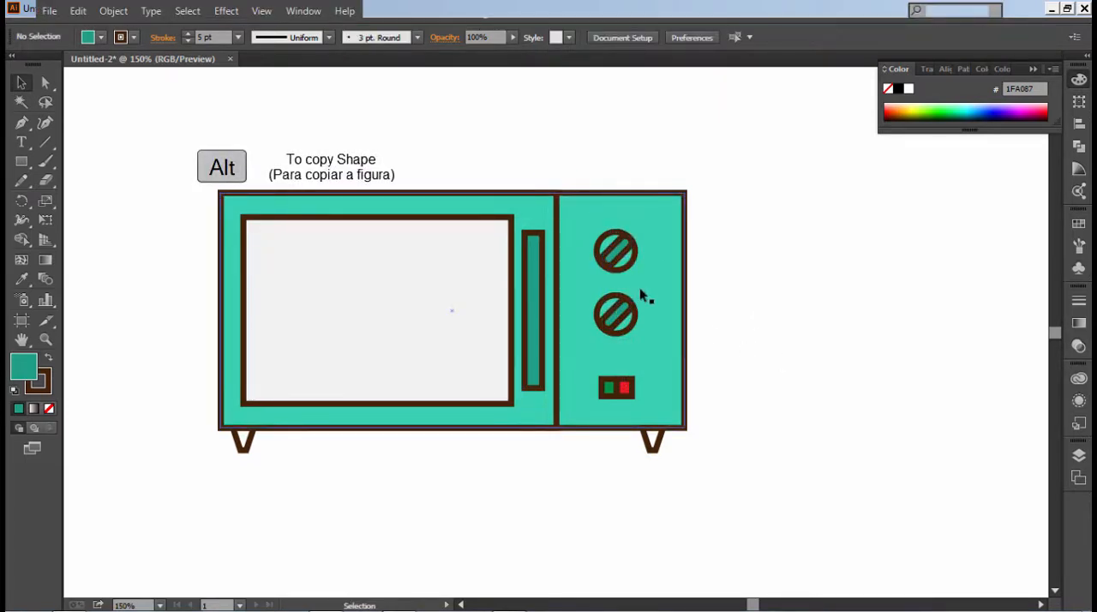
- Widen the door rectangle to the right, to about 298 px
click(559, 293)
drag(559, 311, 579, 318)
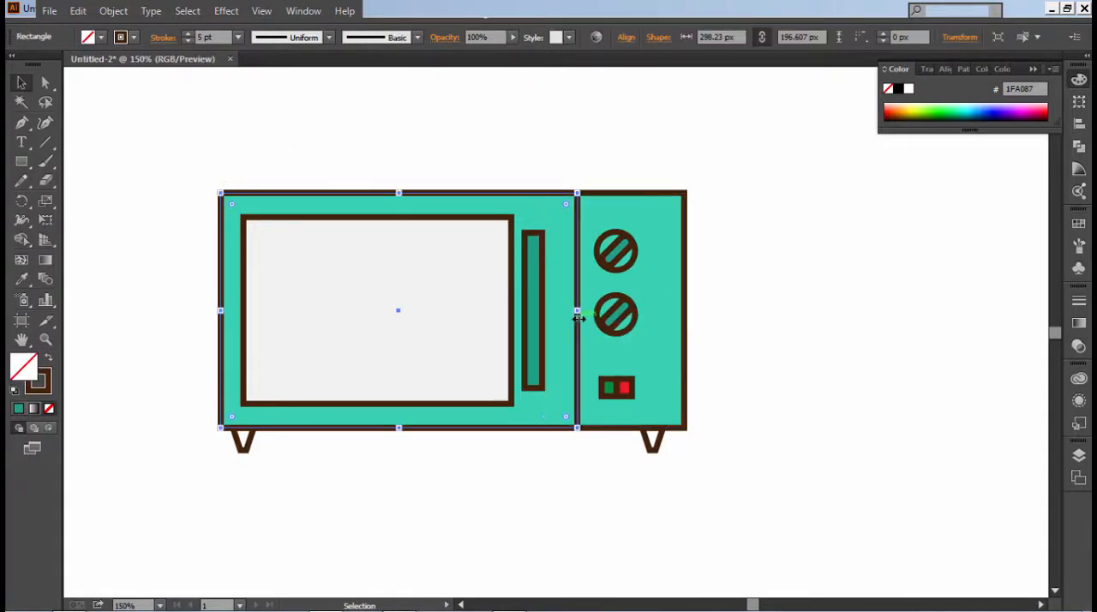
click(598, 176)
- Shift both knobs and the two buttons right to centre them in the narrowed control panel
drag(631, 403, 633, 405)
shift+click(636, 336)
key(Right)
key(Right)
key(Right)
key(Right)
key(Right)
key(Right)
key(Right)
key(Right)
key(Right)
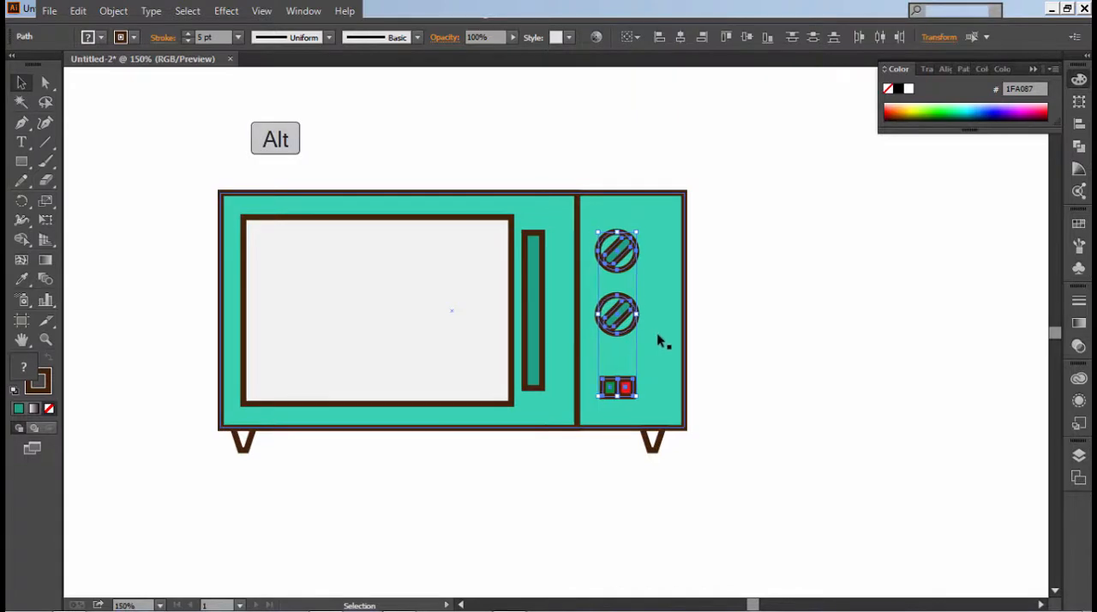
key(ctrl+shift+a)
- Move the handle right, closer to the door's right edge
click(529, 286)
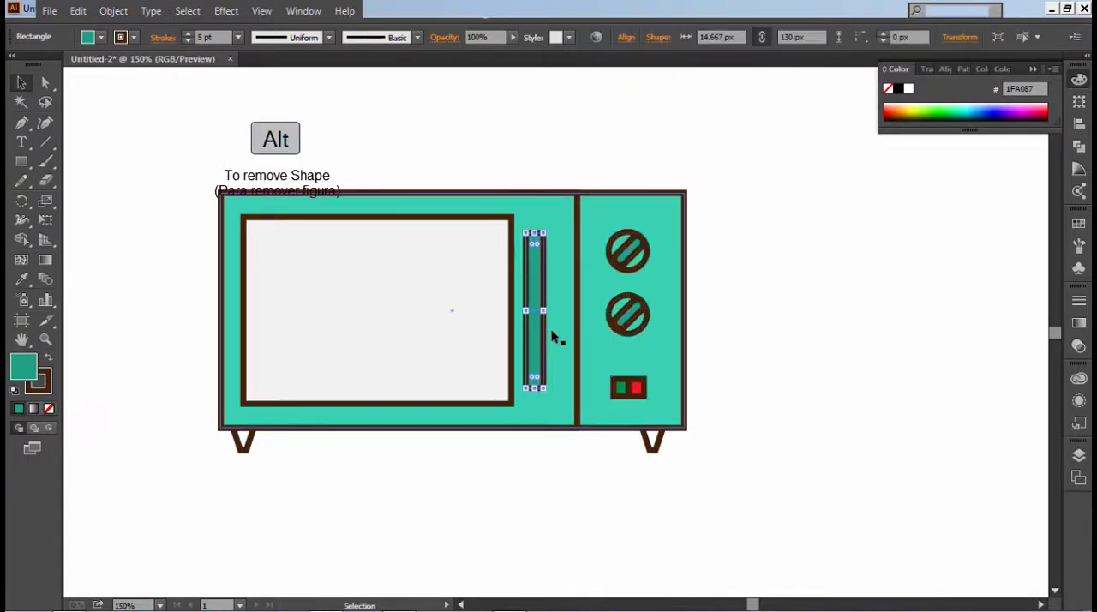
key(shift+Right)
key(Right)
key(Right)
key(Right)
- Widen the window rectangle toward the handle, to about 237 px
click(512, 323)
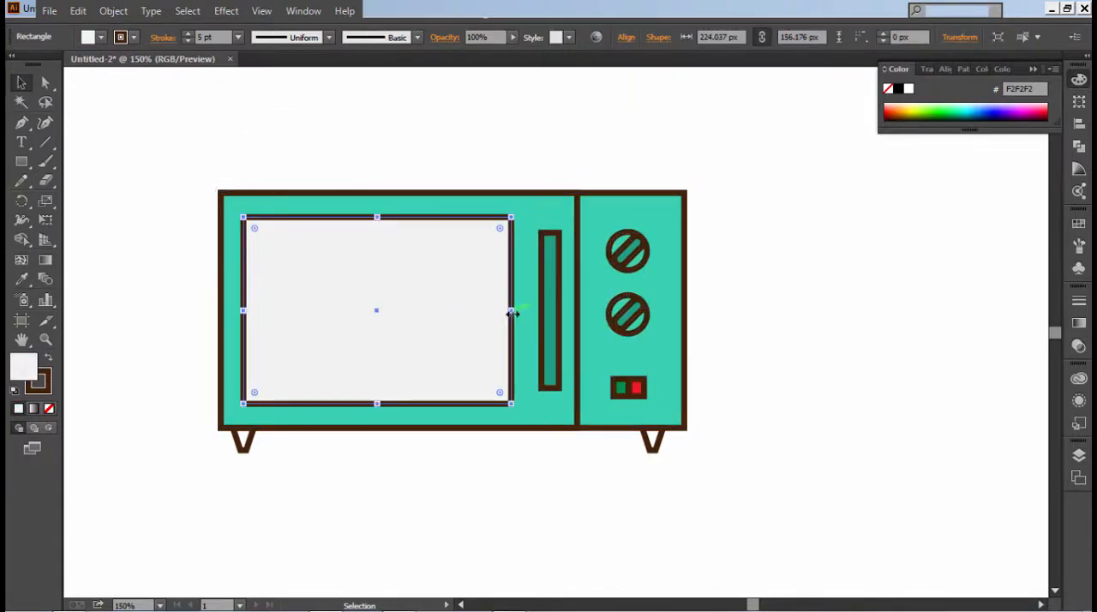
drag(511, 313, 528, 314)
key(ctrl+shift+a)
click(549, 276)
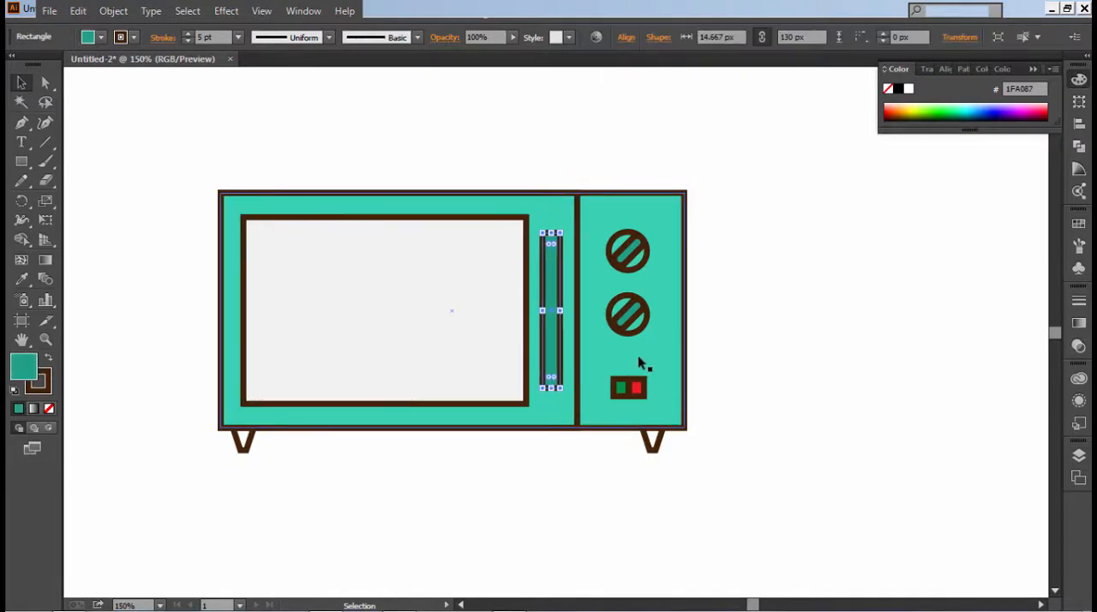
click(744, 352)
- Try to fill both feet with the near-black colour 161919
drag(692, 464, 192, 436)
double_click(24, 367)
drag(60, 237, 41, 237)
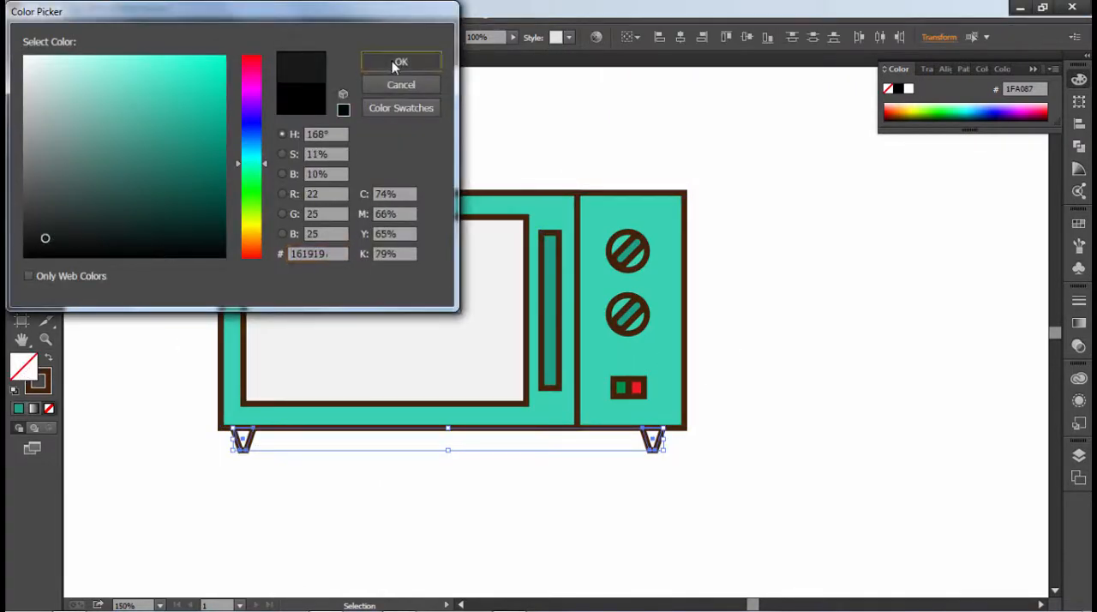
click(400, 60)
click(402, 135)
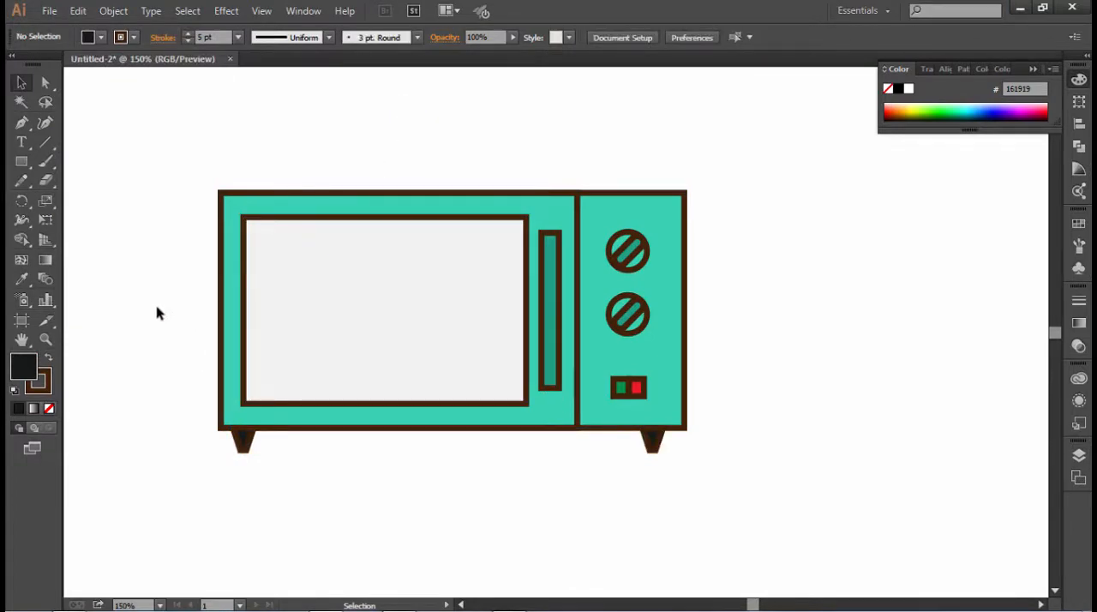
key(ctrl+z)
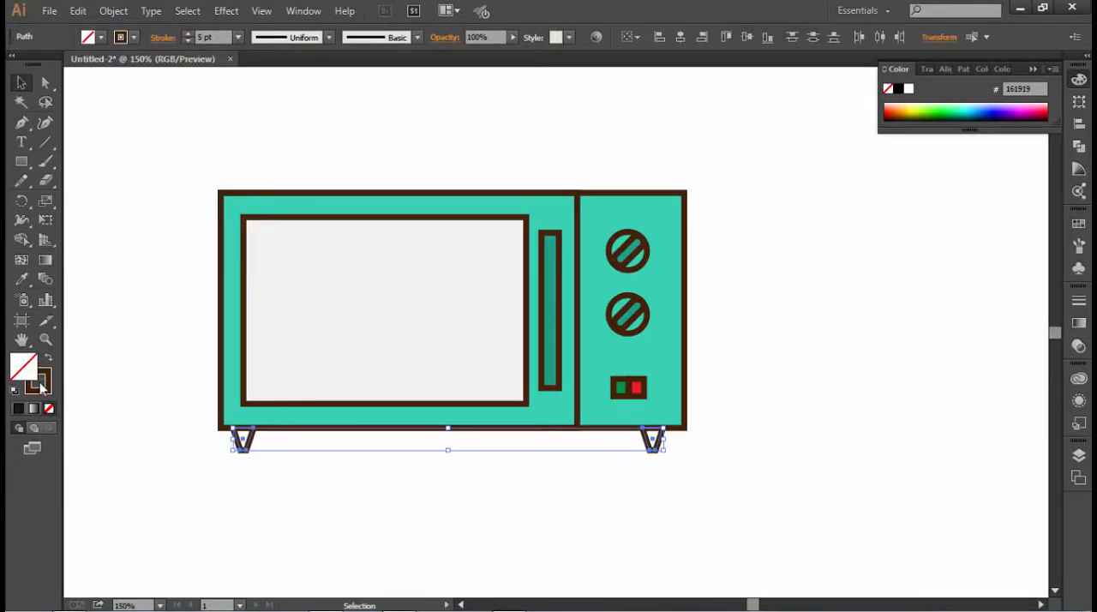
- Fill both feet with the handle's green sampled and darkened to 158C75
click(23, 279)
click(549, 331)
double_click(32, 370)
click(195, 147)
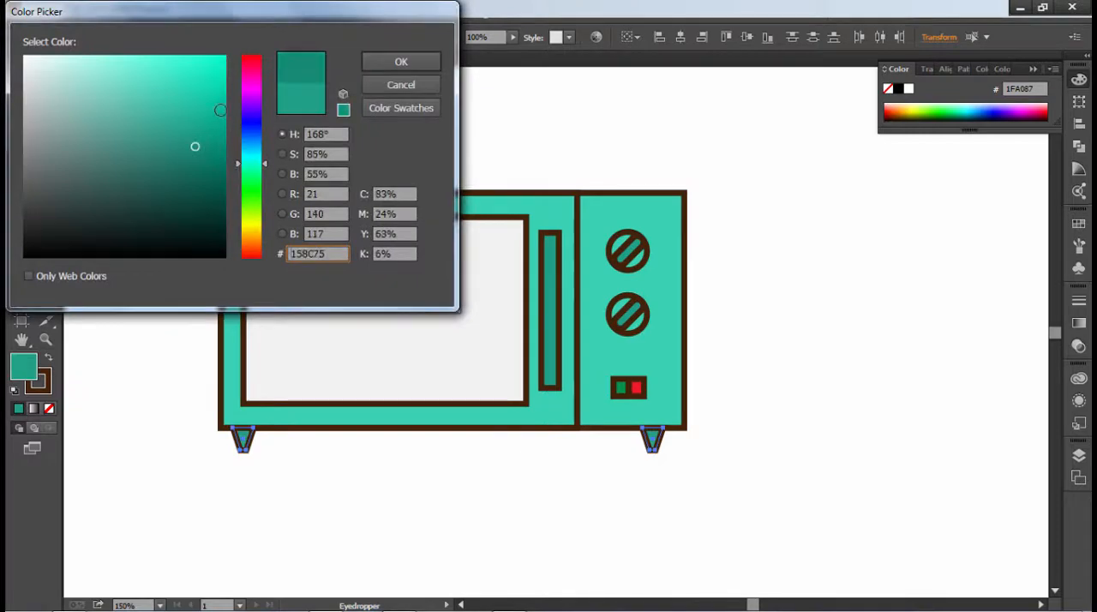
click(401, 61)
key(v)
click(171, 130)
- Place a copy of the window rectangle on the empty canvas to the lower right of the microwave
click(346, 358)
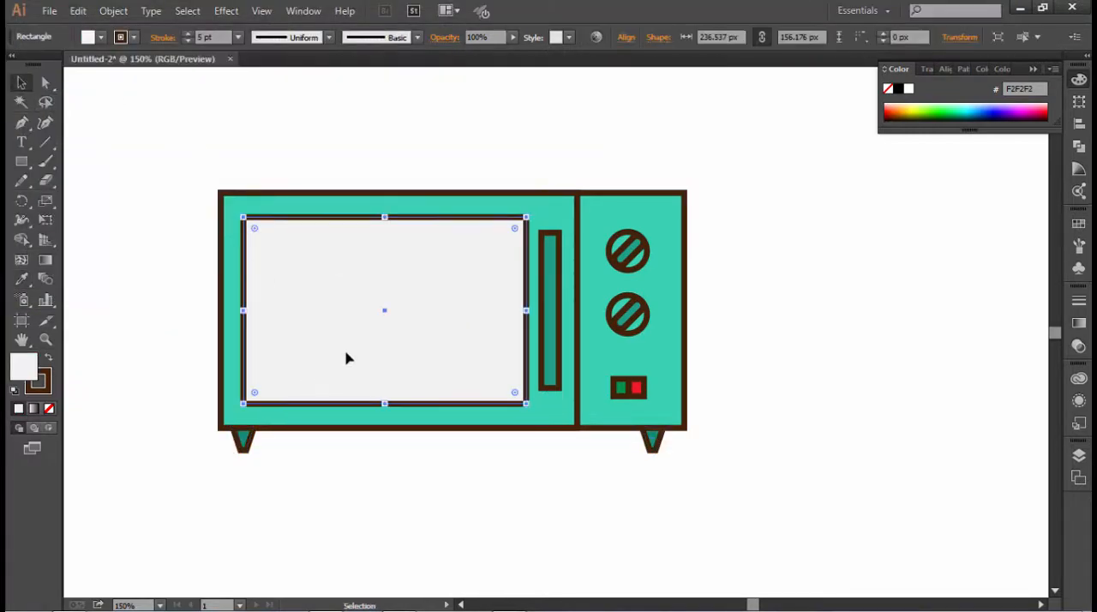
scroll(386, 317, down, 2)
drag(417, 272, 877, 377)
scroll(406, 420, down, 2)
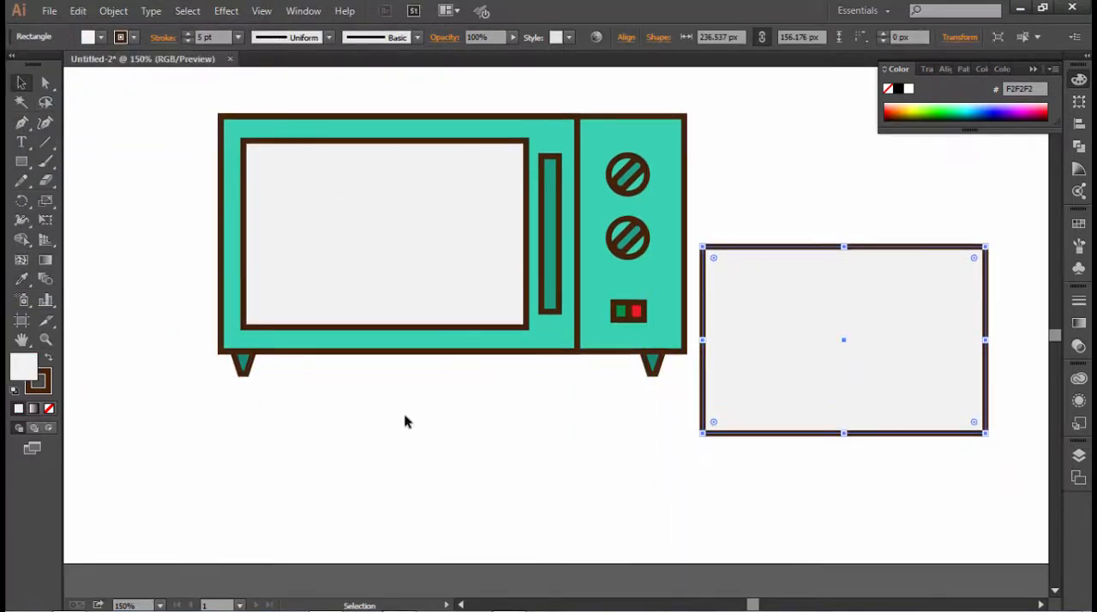
- Draw a vertical rectangle about 63 by 235 px and place it over the left part of the copied window
click(19, 163)
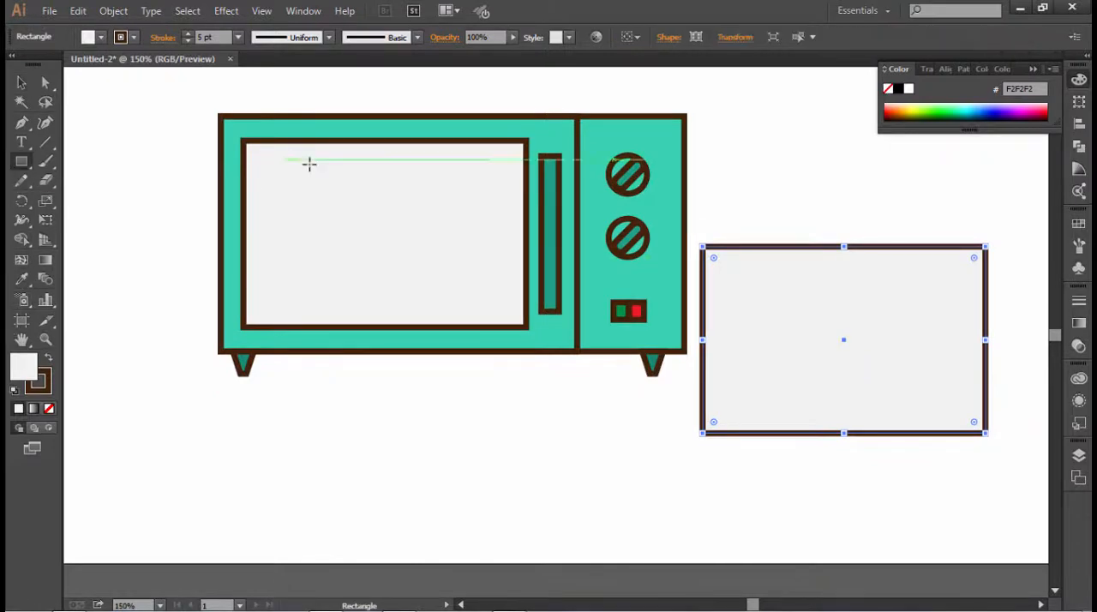
drag(307, 160, 385, 441)
click(22, 83)
key(z)
alt+click(819, 461)
key(v)
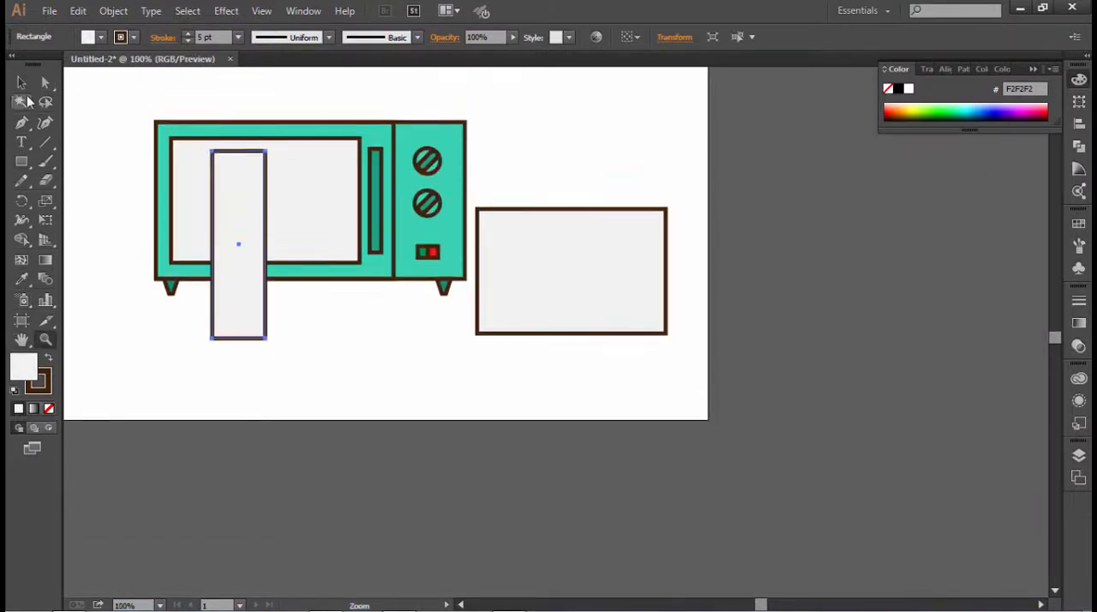
drag(252, 294, 529, 319)
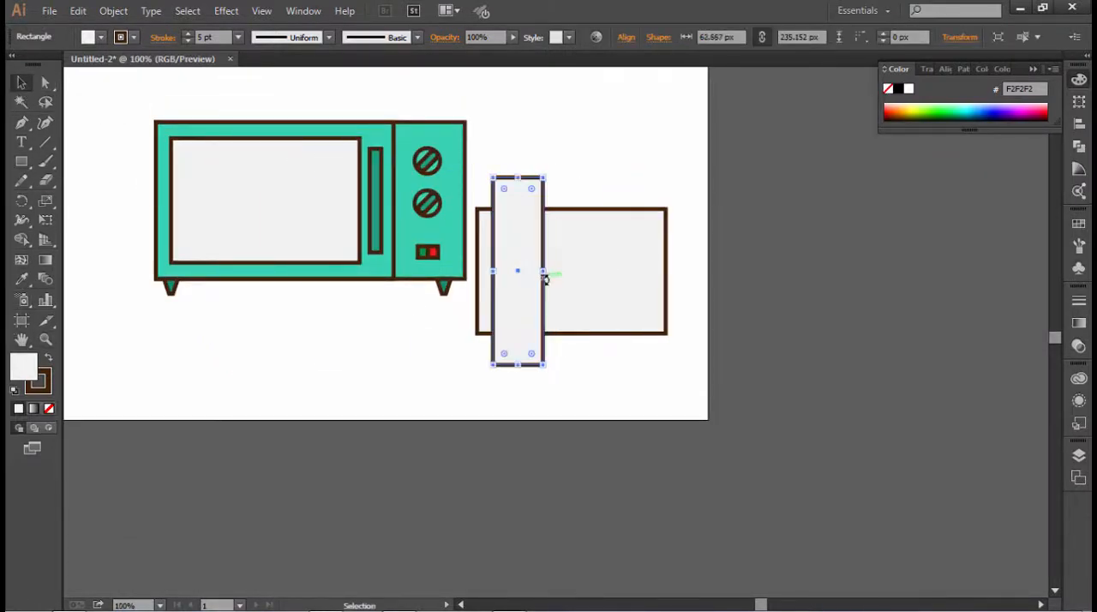
- Draw a narrow vertical strip just right of the wide one, overlapping the copied window's top and bottom edges
key(m)
mouse_move(553, 190)
mouse_down()
mouse_move(566, 214)
mouse_move(575, 364)
mouse_move(563, 364)
mouse_up()
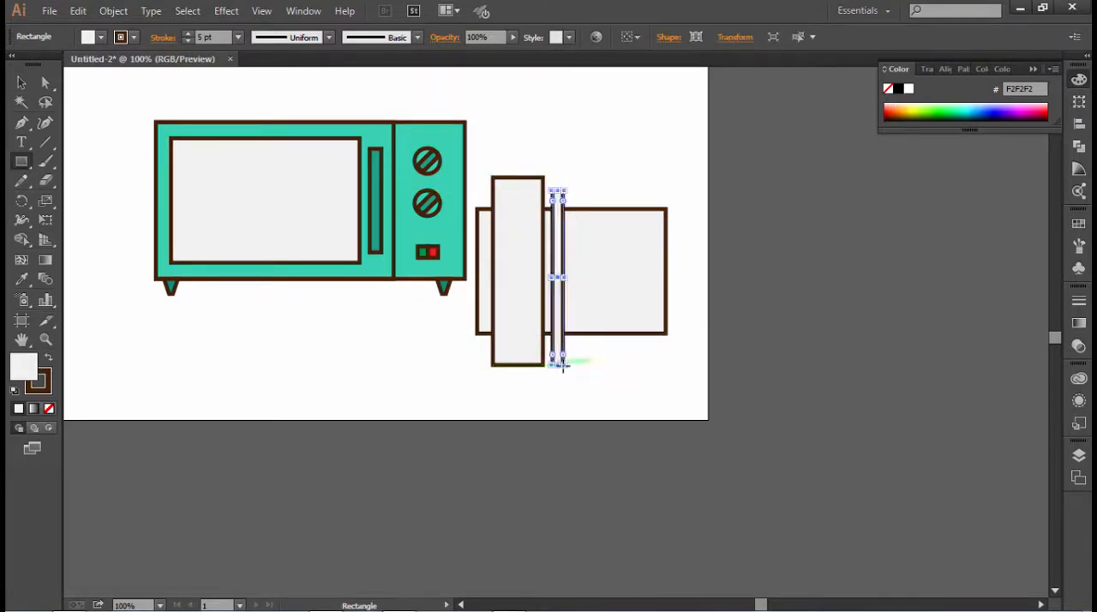
click(19, 86)
- Shear the wide and narrow vertical strips together so they slant diagonally to the right
drag(502, 158, 553, 200)
right_click(553, 201)
mouse_move(694, 397)
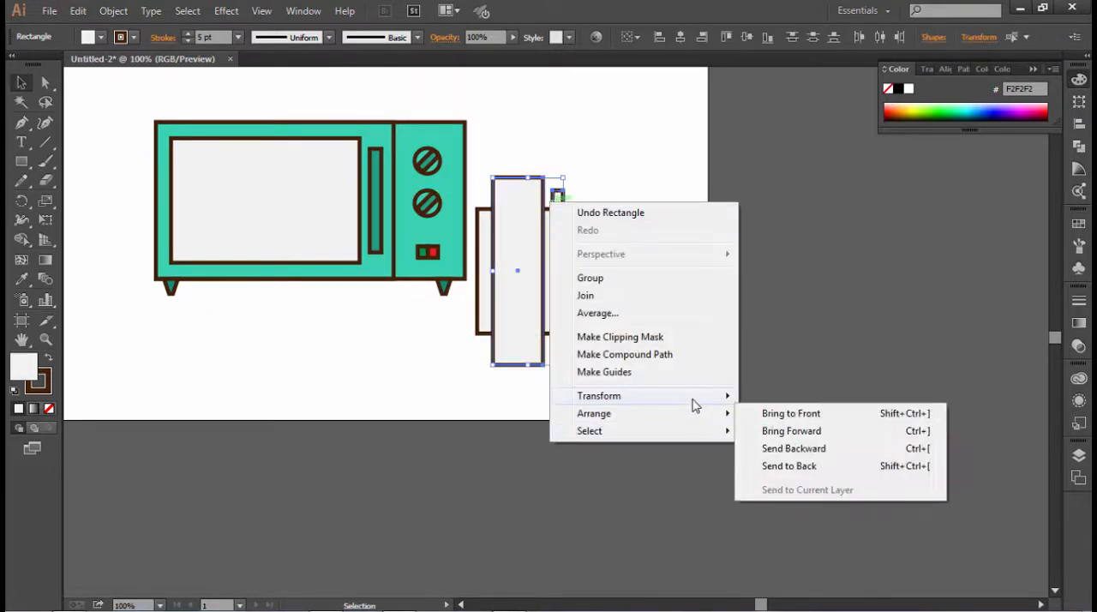
click(777, 490)
click(551, 432)
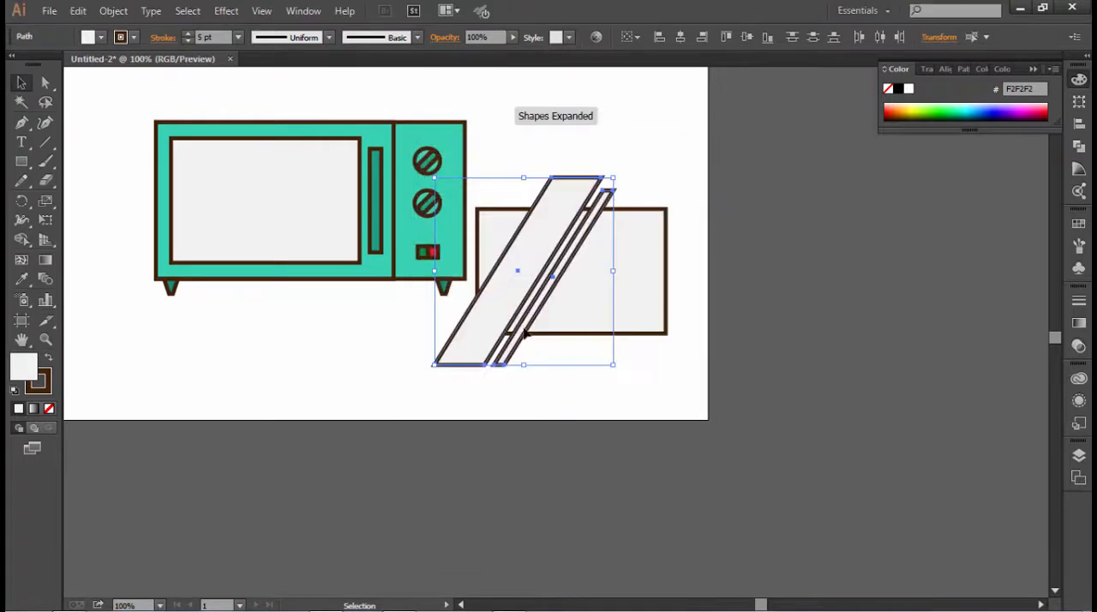
- Move both slanted strips right across the copied window and place a copy of the narrow strip to their left
drag(516, 300, 563, 301)
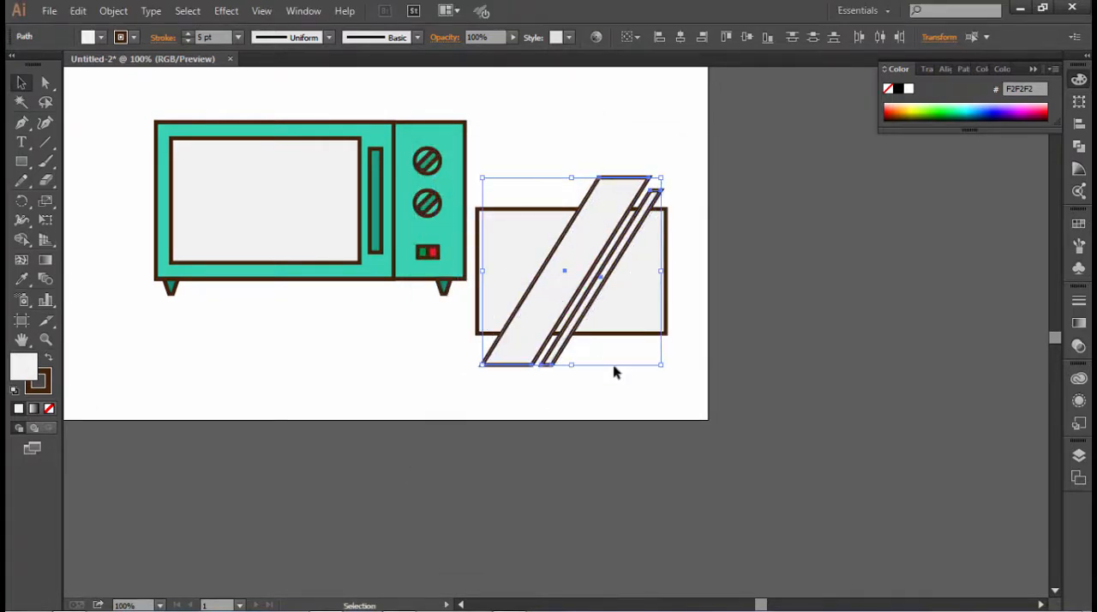
click(615, 371)
click(529, 315)
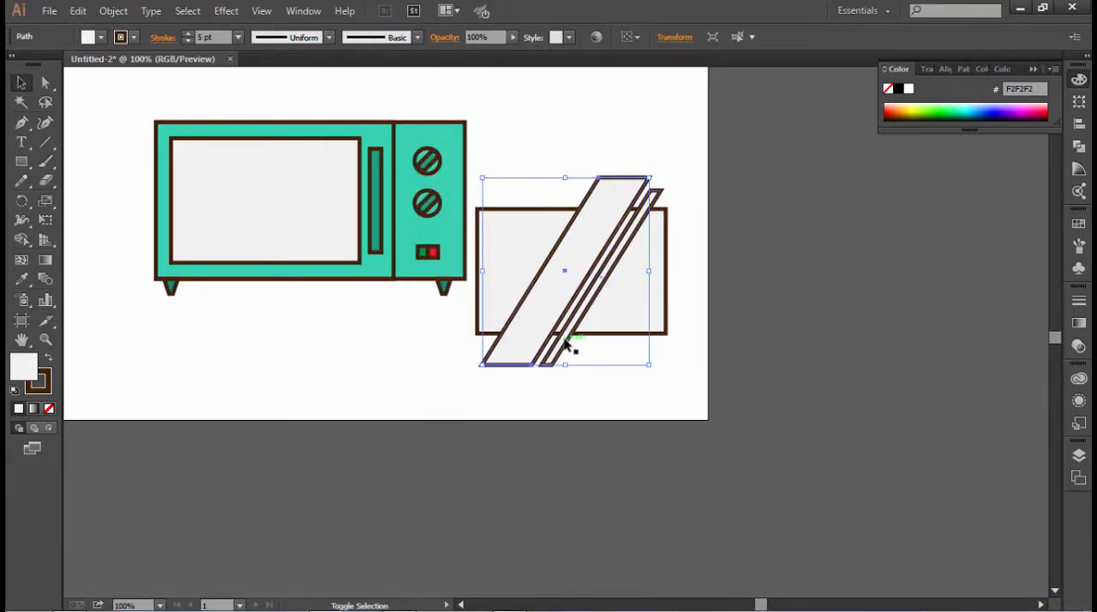
click(601, 387)
drag(576, 347, 469, 328)
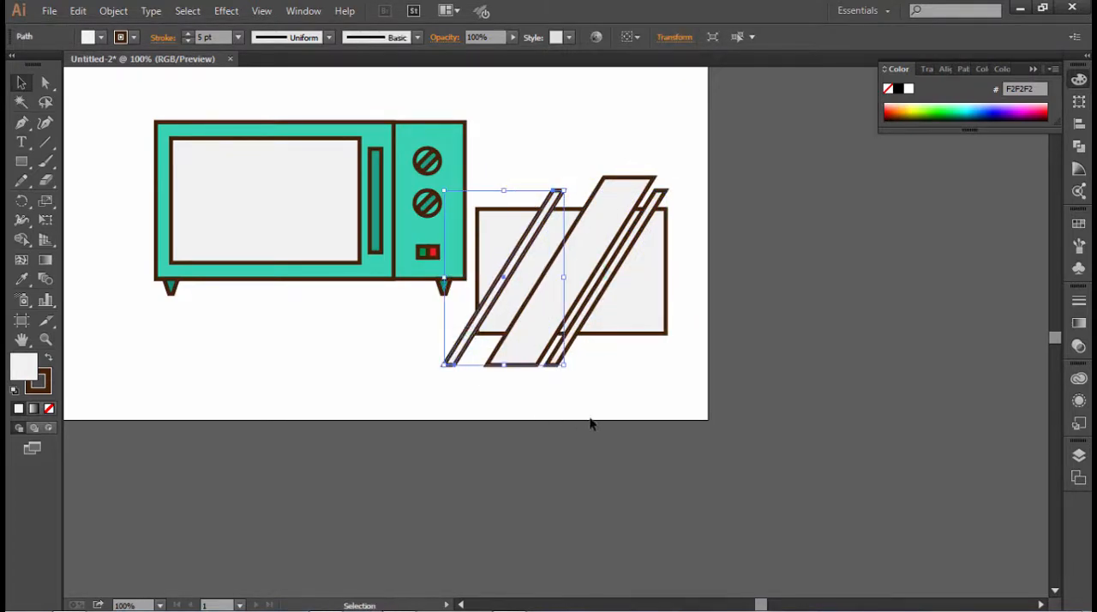
- Trim the slanted strips to the copied window's outline with Shape Builder, removing the overhangs and the remaining window areas
drag(591, 423, 465, 313)
click(23, 260)
click(22, 240)
mouse_move(613, 321)
mouse_down()
mouse_move(474, 341)
mouse_move(503, 323)
mouse_up()
mouse_move(684, 206)
mouse_down()
mouse_move(576, 195)
mouse_move(512, 223)
mouse_up()
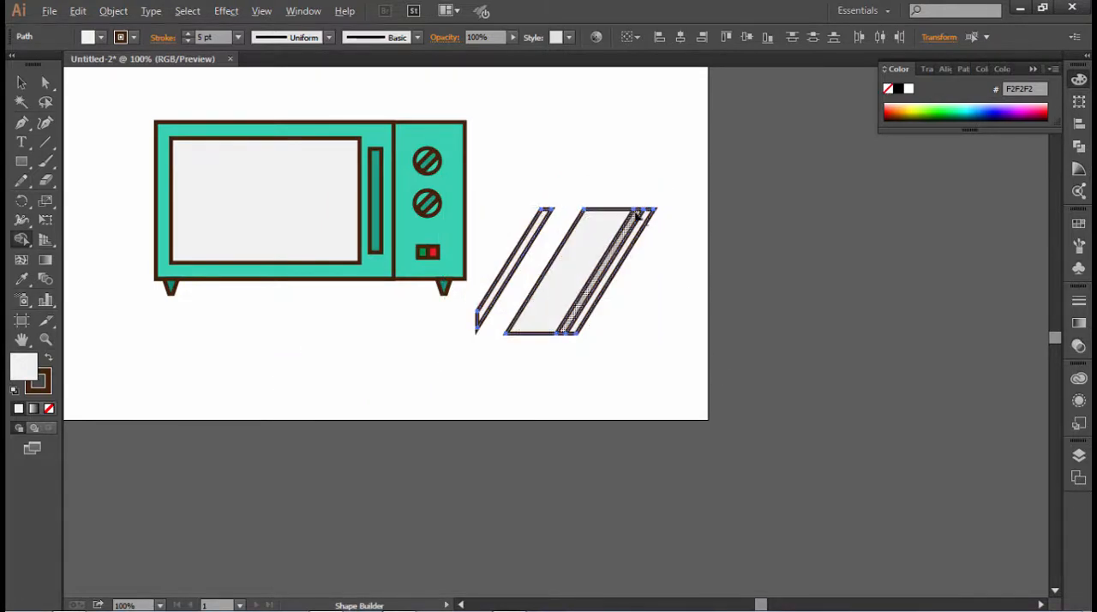
- Expand the trimmed slanted strips into separate fill and outline shapes
click(113, 10)
click(133, 181)
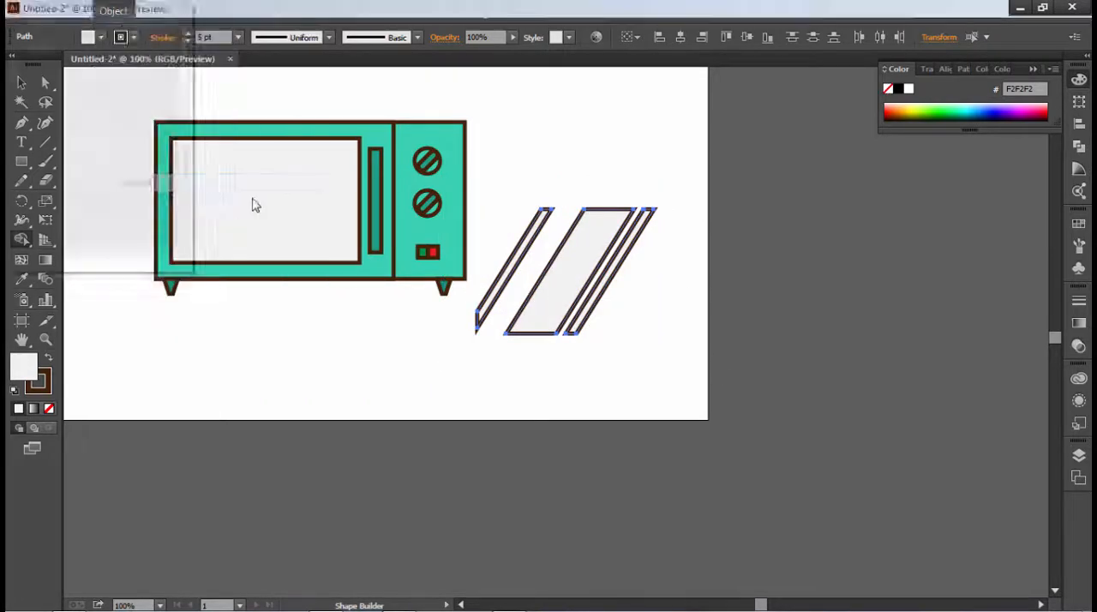
click(79, 229)
click(22, 82)
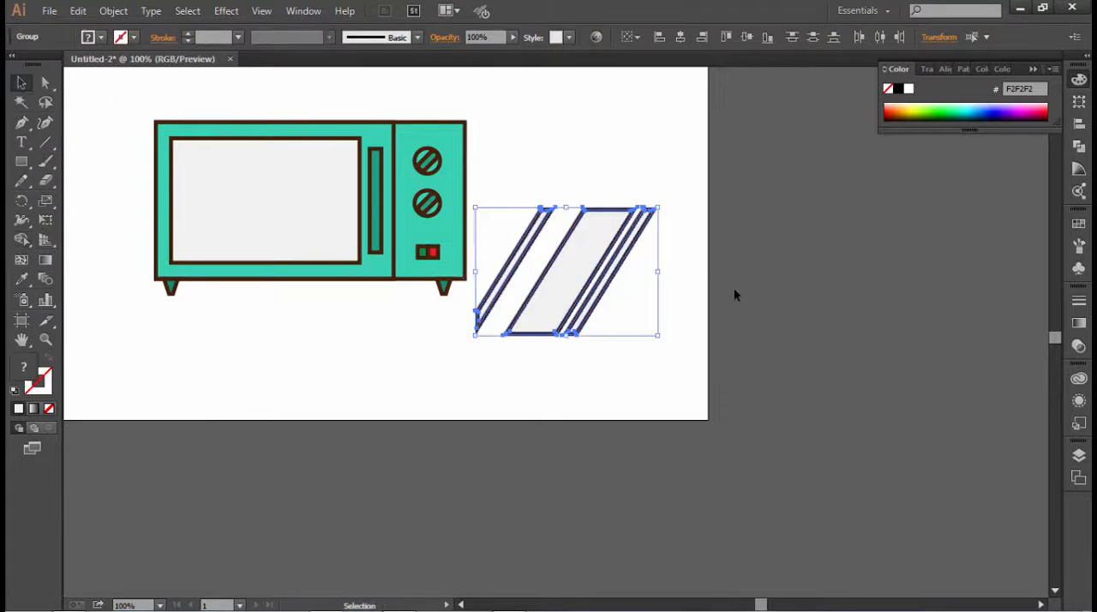
click(733, 289)
- Try to remove the brown outlines from the three slanted strips with Pathfinder's Minus Front
click(1079, 146)
click(612, 285)
click(921, 103)
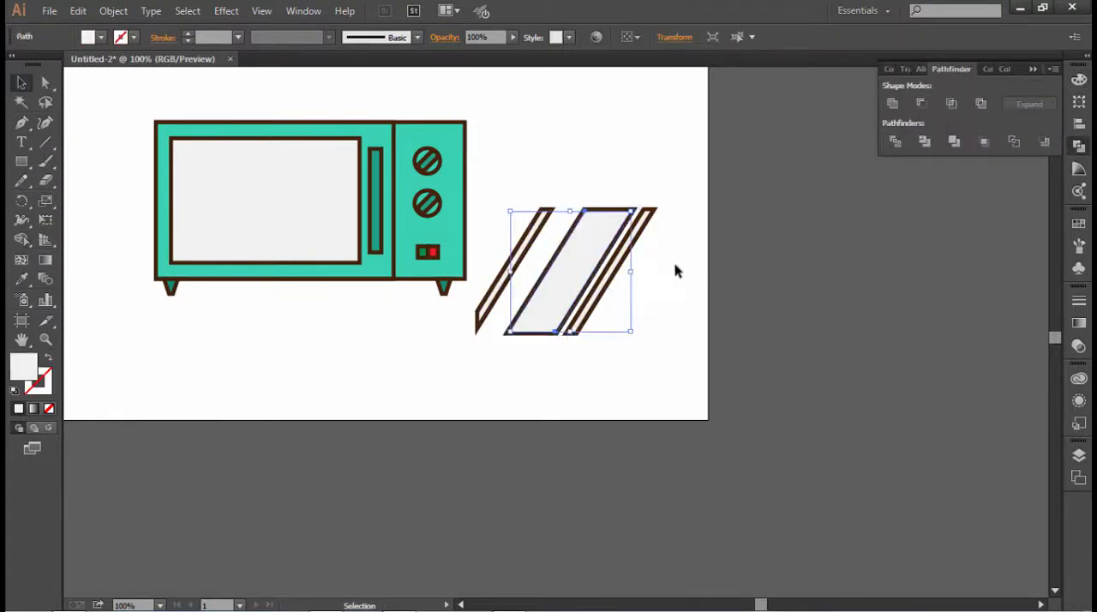
click(630, 242)
click(922, 104)
click(495, 294)
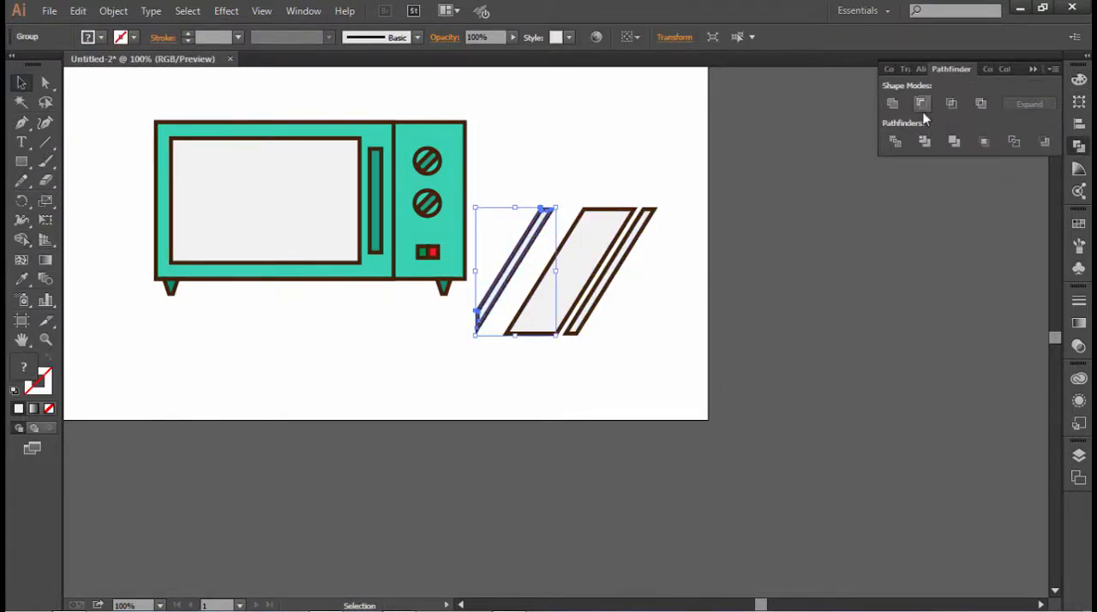
click(921, 104)
- Pull the strips away from their places to check the stacking, undoing the moves and the outline removal
click(652, 358)
drag(576, 331, 592, 402)
key(ctrl+z)
click(646, 358)
drag(610, 271, 659, 286)
key(ctrl+z)
key(ctrl+z)
key(ctrl+z)
key(ctrl+z)
click(618, 325)
drag(566, 297, 548, 353)
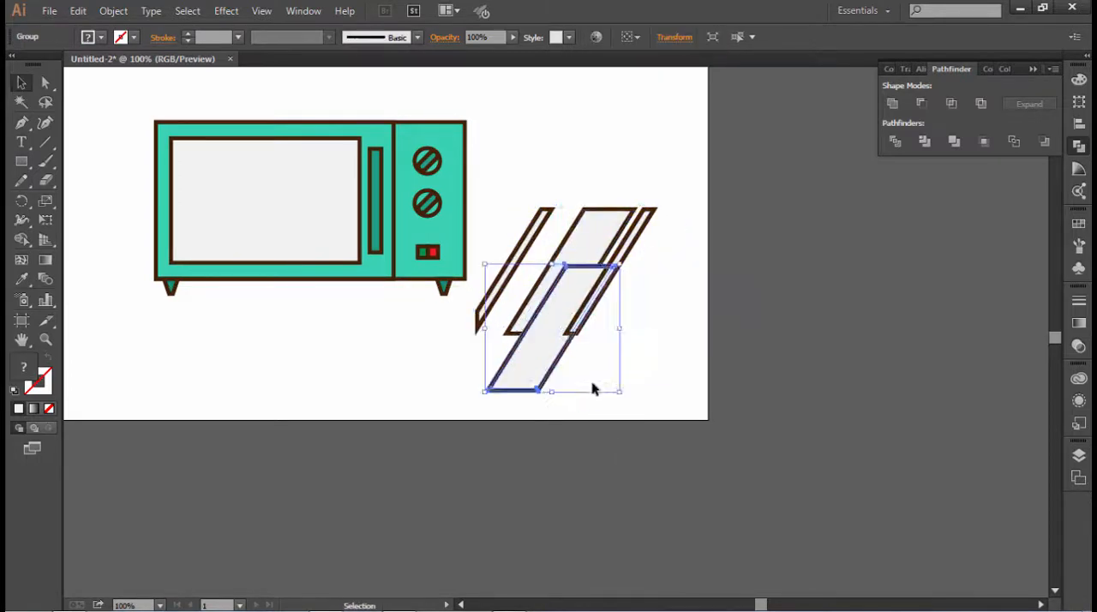
key(ctrl+z)
- Pull the stacked duplicates of the wide strip and both narrow strips aside and delete them
drag(576, 287, 820, 398)
key(Delete)
drag(590, 309, 739, 372)
key(Delete)
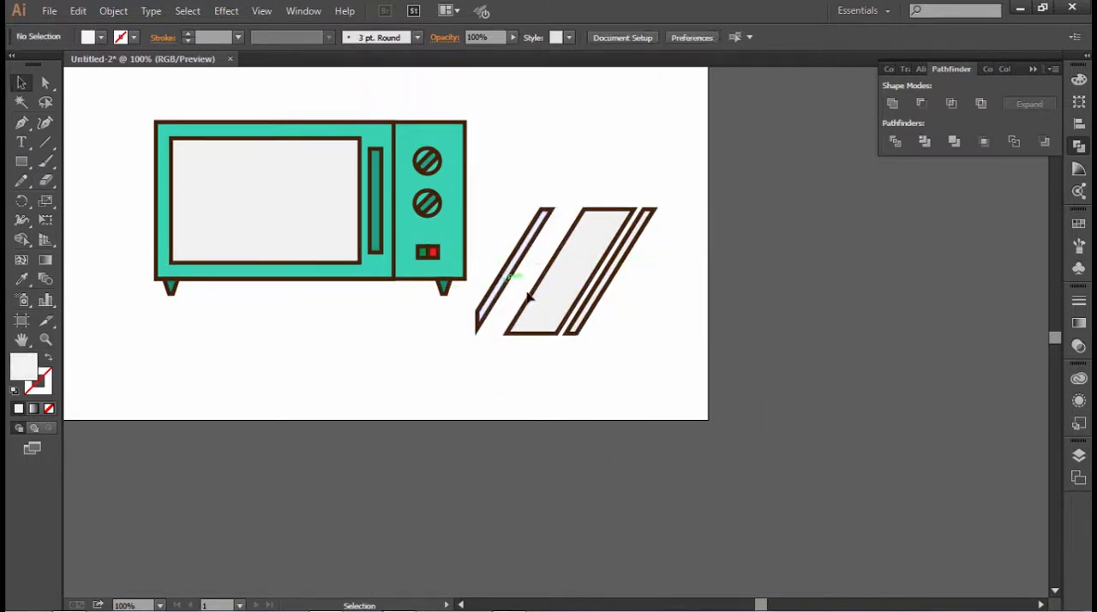
drag(505, 286, 774, 381)
key(Delete)
- Remove the brown outlines from the remaining wide strip and both narrow strips with Pathfinder's Minus Front
drag(667, 347, 579, 287)
click(595, 262)
click(649, 260)
click(597, 258)
click(922, 104)
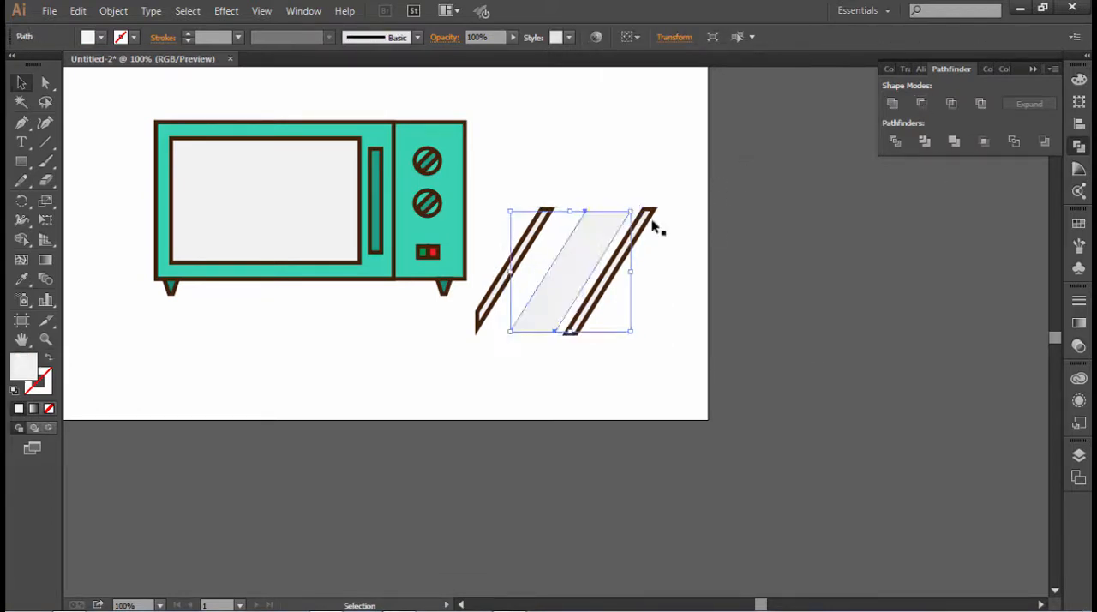
click(646, 220)
click(920, 107)
click(519, 258)
click(922, 105)
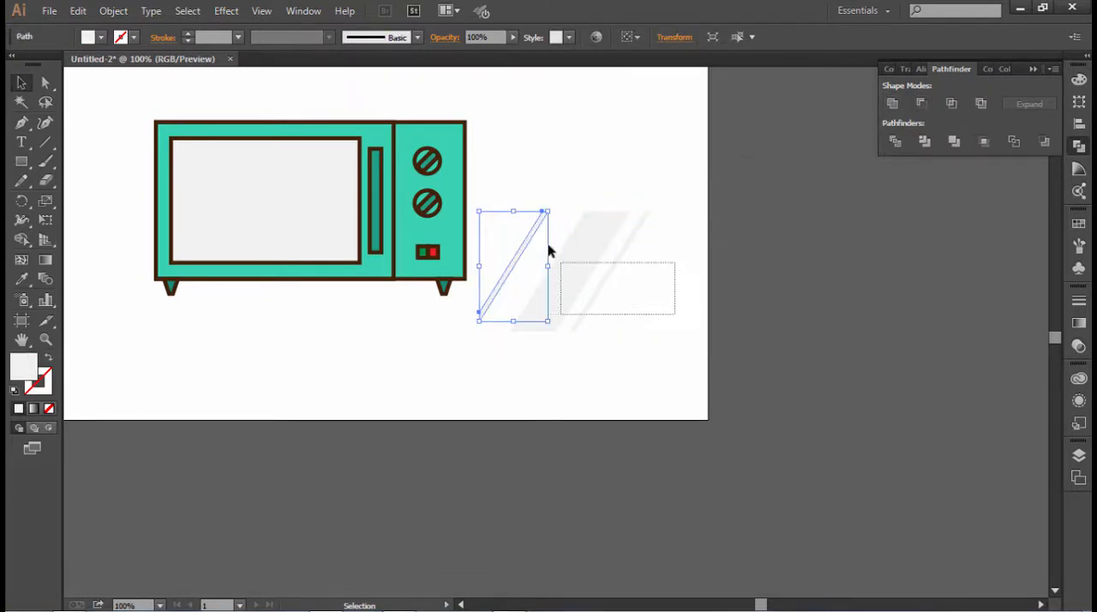
- Group the three strips over the microwave's window and fill them with white
drag(550, 250, 268, 204)
key(ctrl+g)
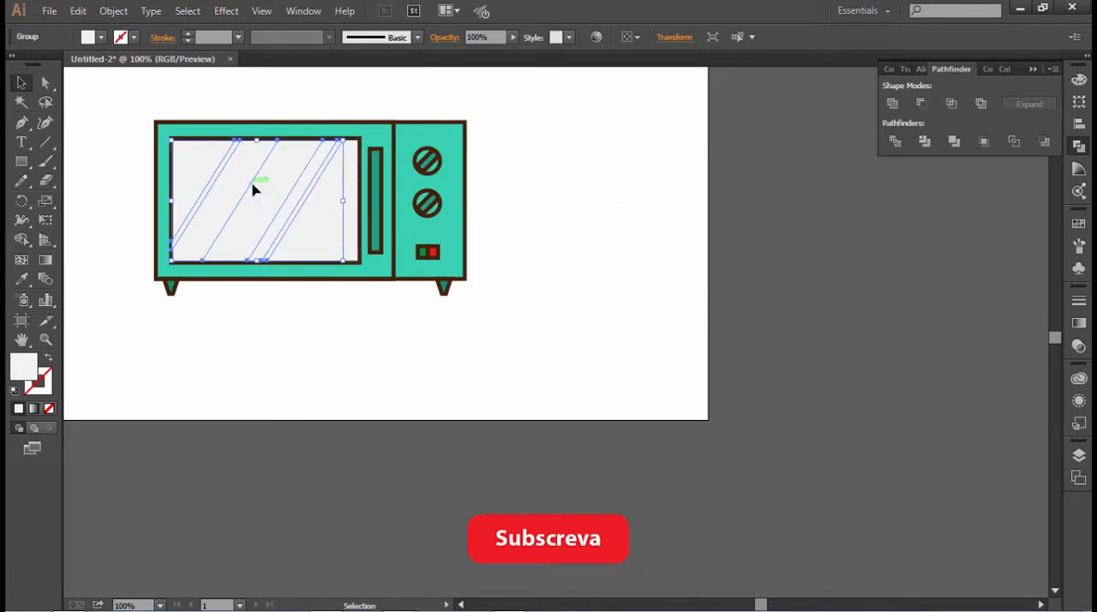
click(88, 37)
click(36, 67)
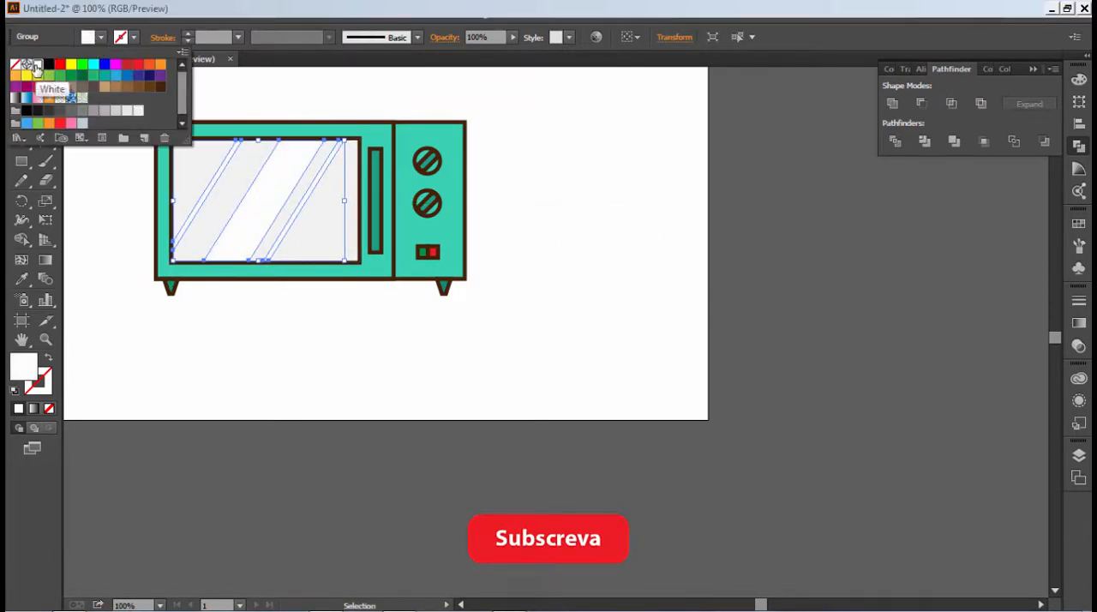
click(310, 355)
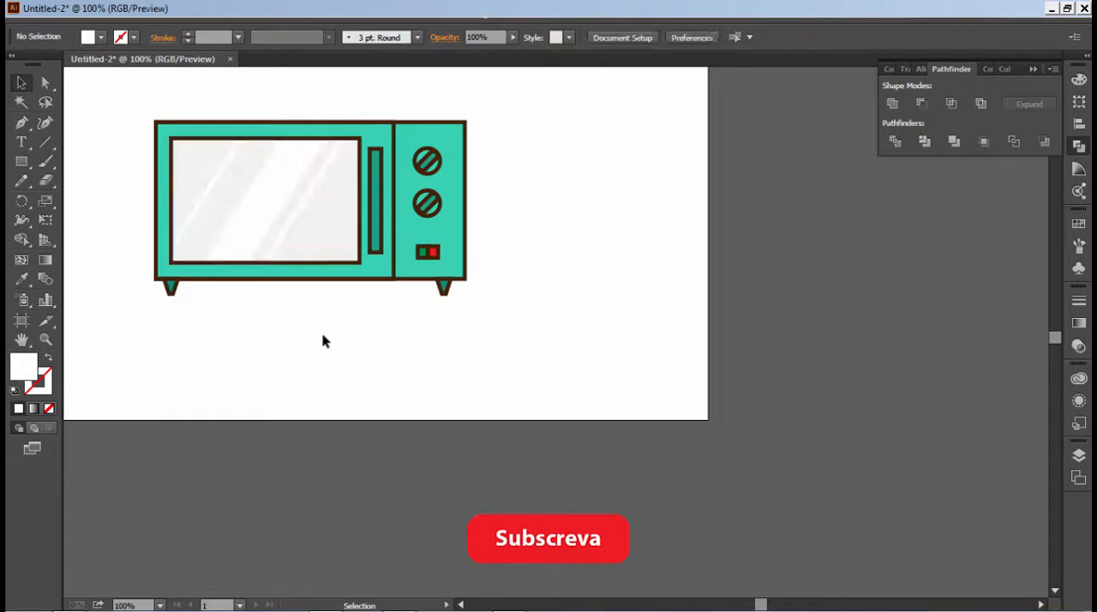
- Draw a thin white highlight rectangle along the inner top edge of the microwave door, just below the outline
scroll(425, 308, up, 2)
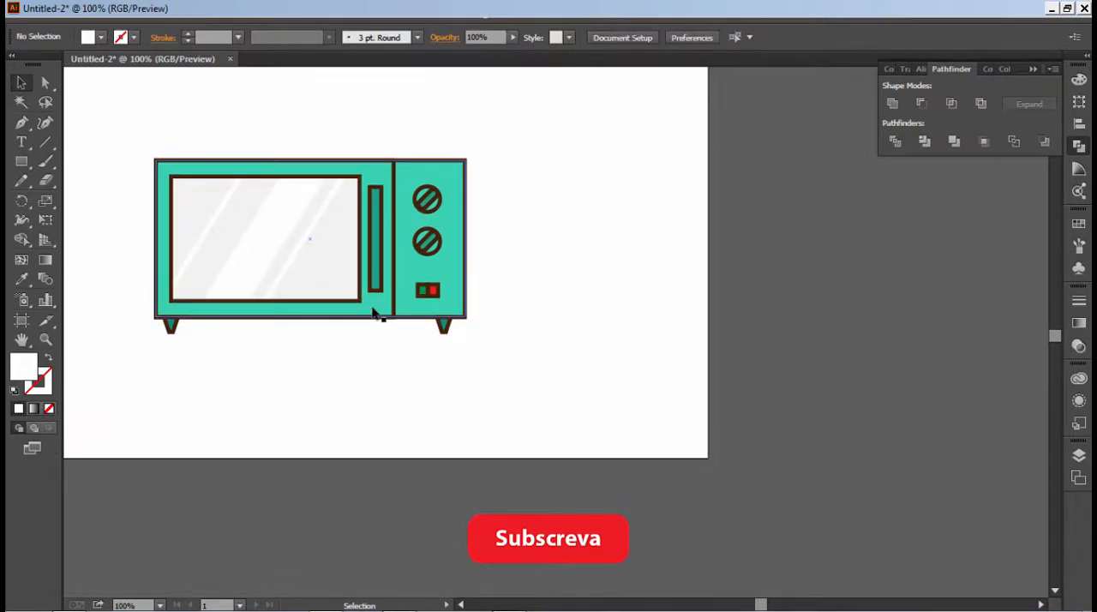
key(z)
click(245, 195)
click(628, 366)
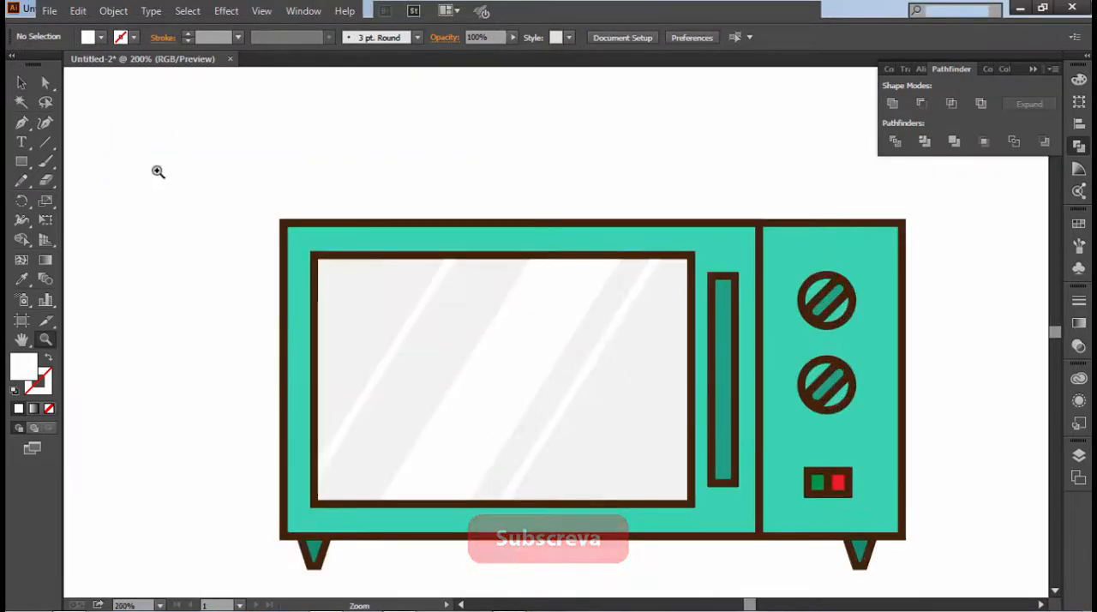
key(m)
drag(756, 228, 288, 234)
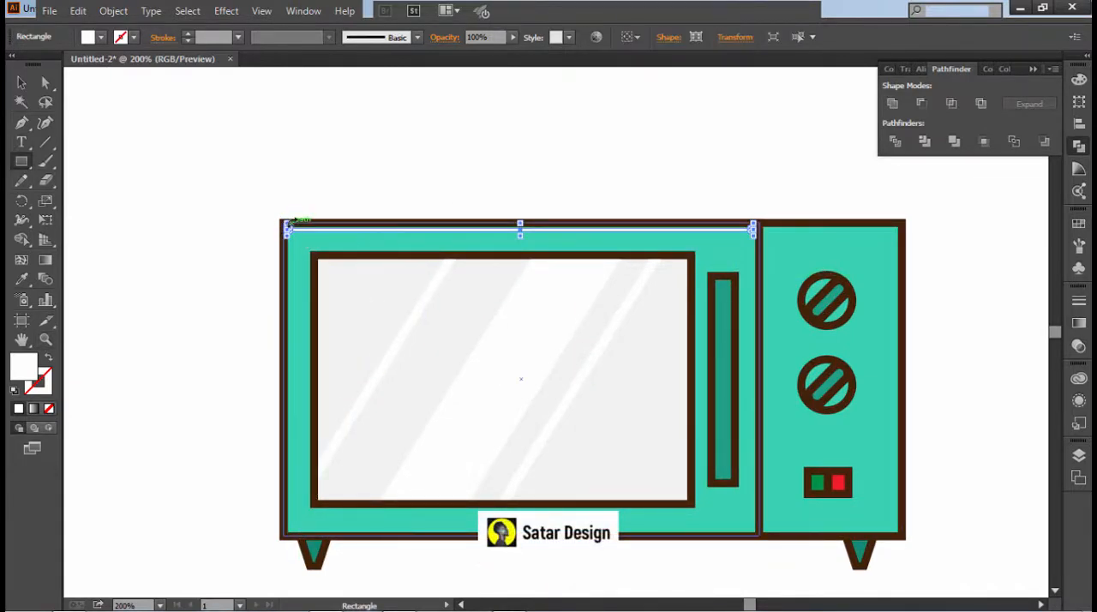
click(21, 84)
click(207, 193)
- Draw a matching thin white highlight rectangle along the inner top edge of the control panel
click(16, 164)
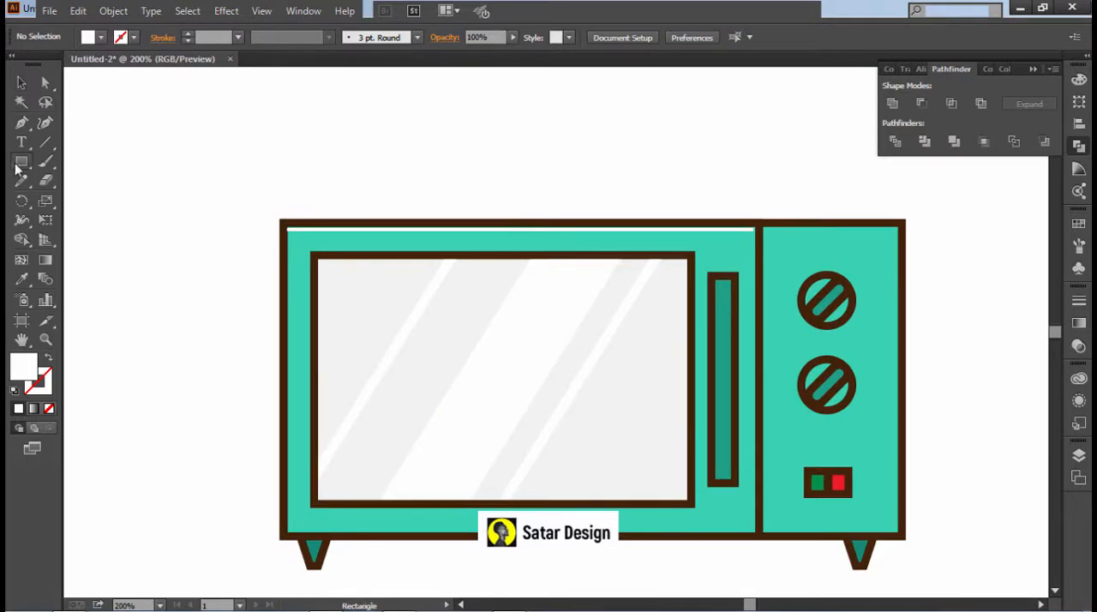
drag(898, 224, 764, 233)
click(22, 84)
click(173, 148)
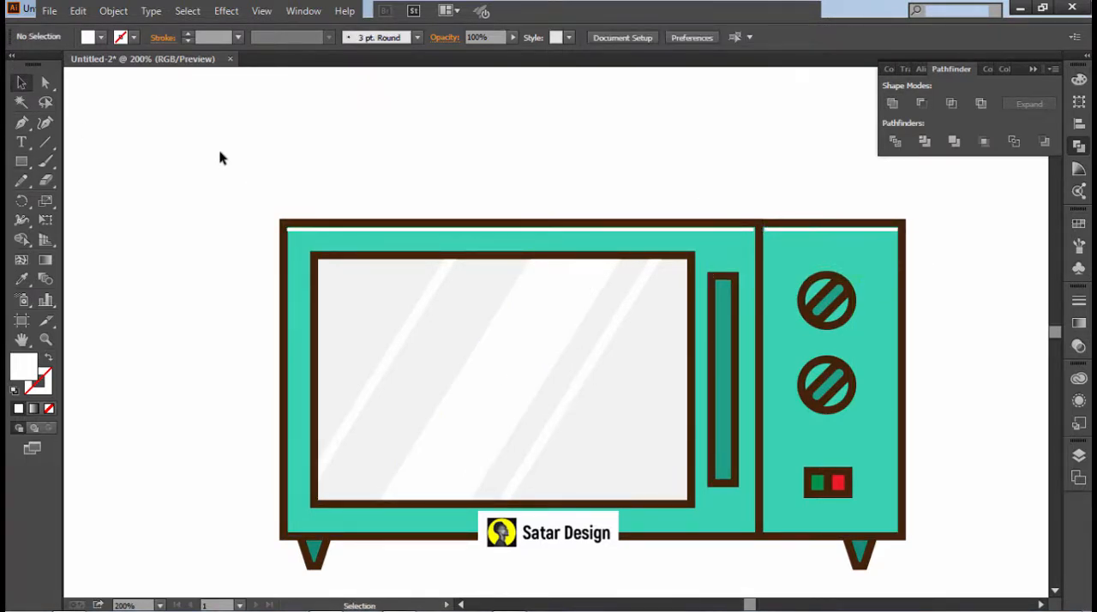
- Draw a white vertical highlight about 2 px wide along the door's inner left edge and end it at the bottom outline
scroll(221, 158, down, 2)
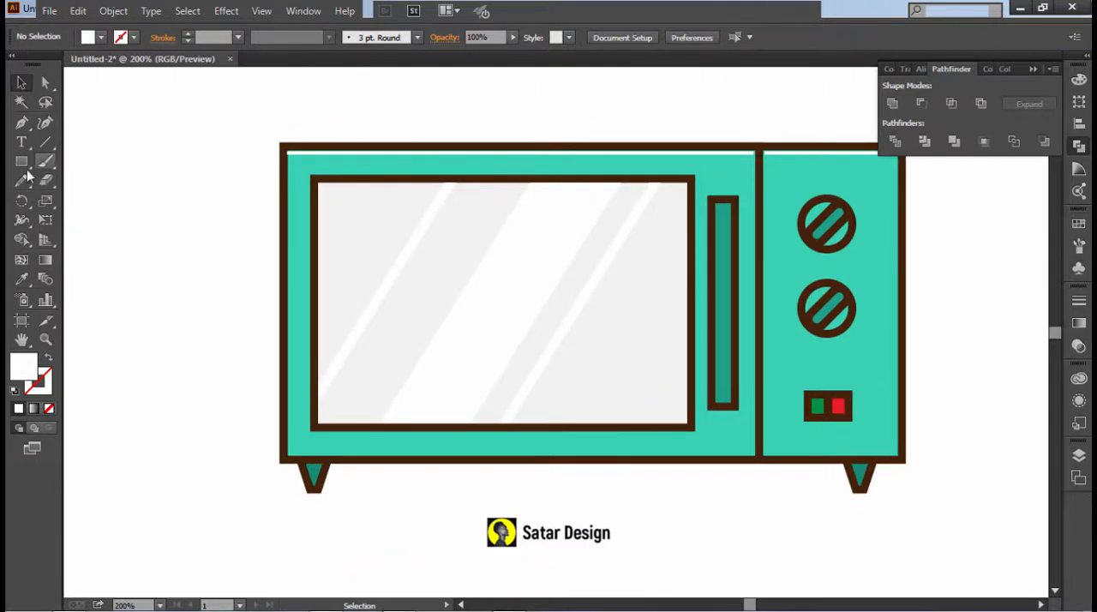
drag(283, 152, 292, 459)
click(21, 83)
click(180, 171)
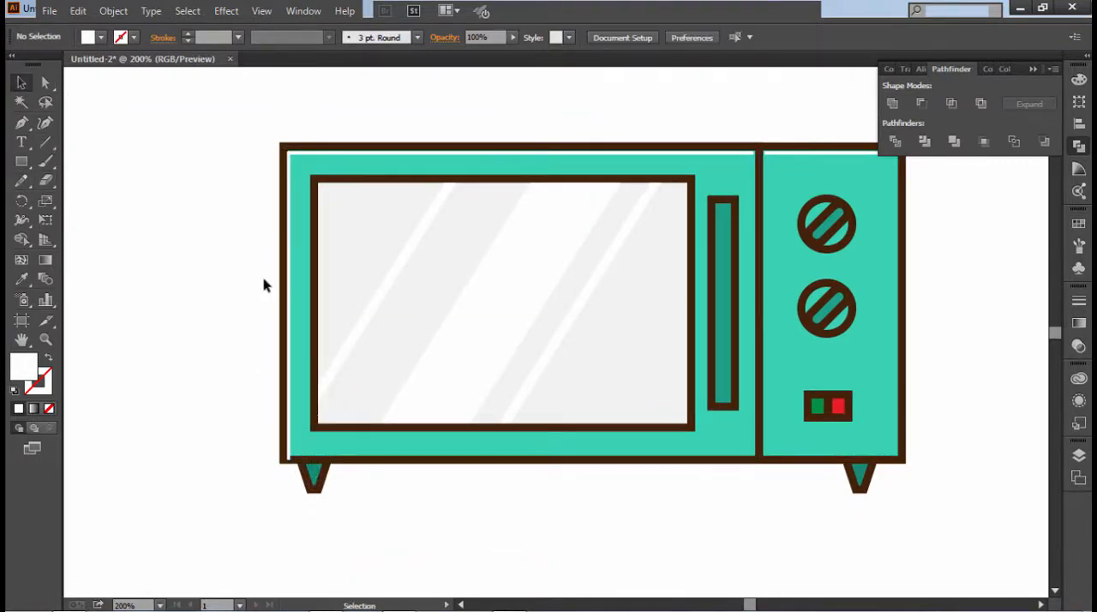
click(285, 459)
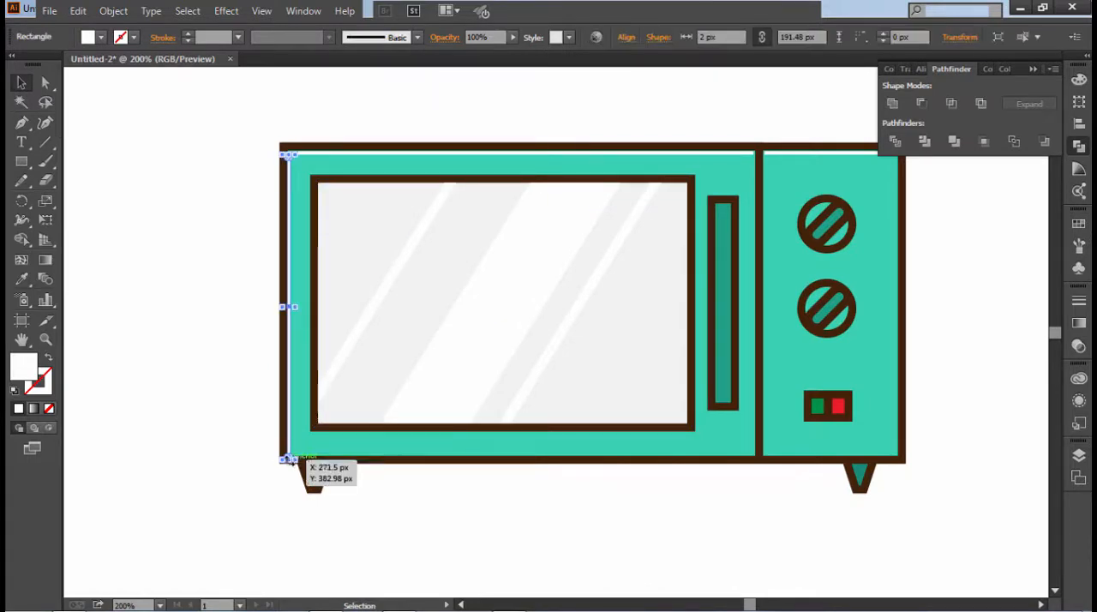
click(238, 452)
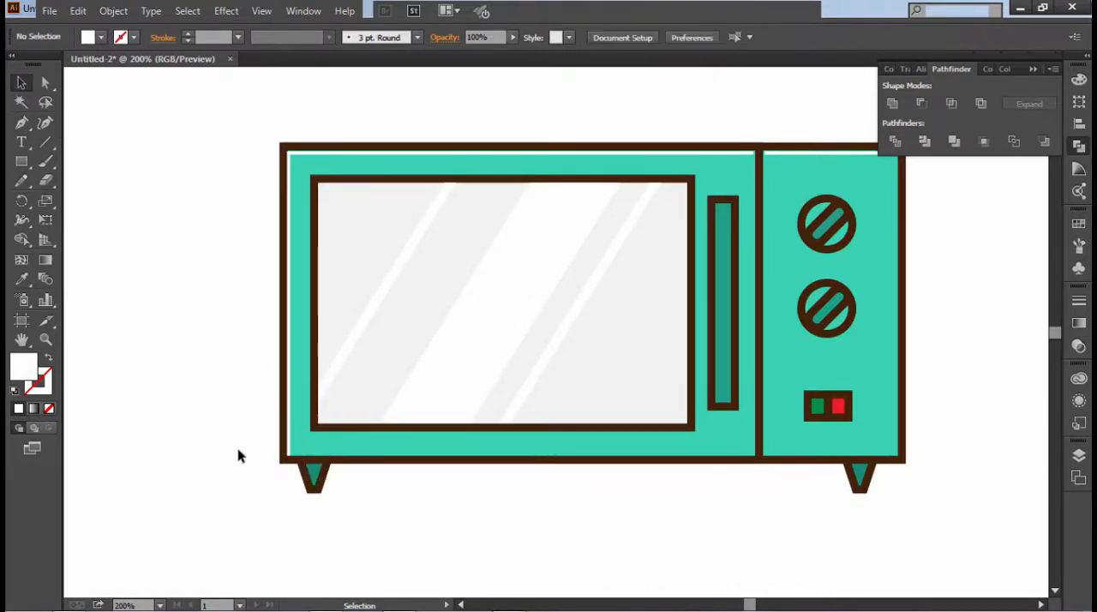
- Try to place a small white highlight rectangle at the top of the door handle, and delete it
key(z)
alt+click(595, 392)
scroll(836, 363, up, 2)
alt+click(856, 364)
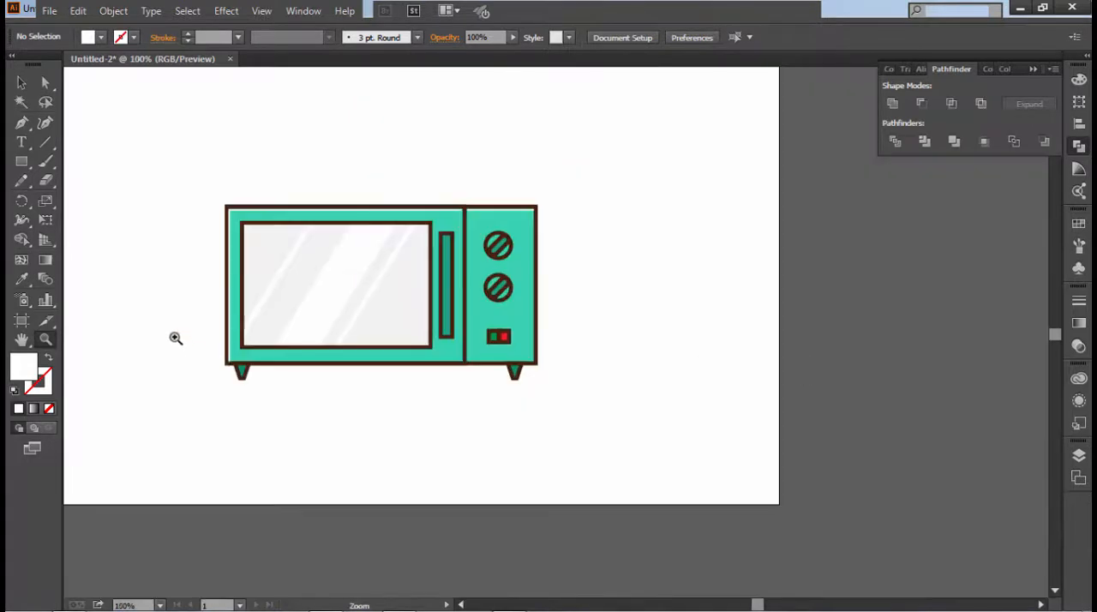
drag(190, 327, 617, 426)
scroll(779, 402, up, 5)
scroll(778, 401, up, 6)
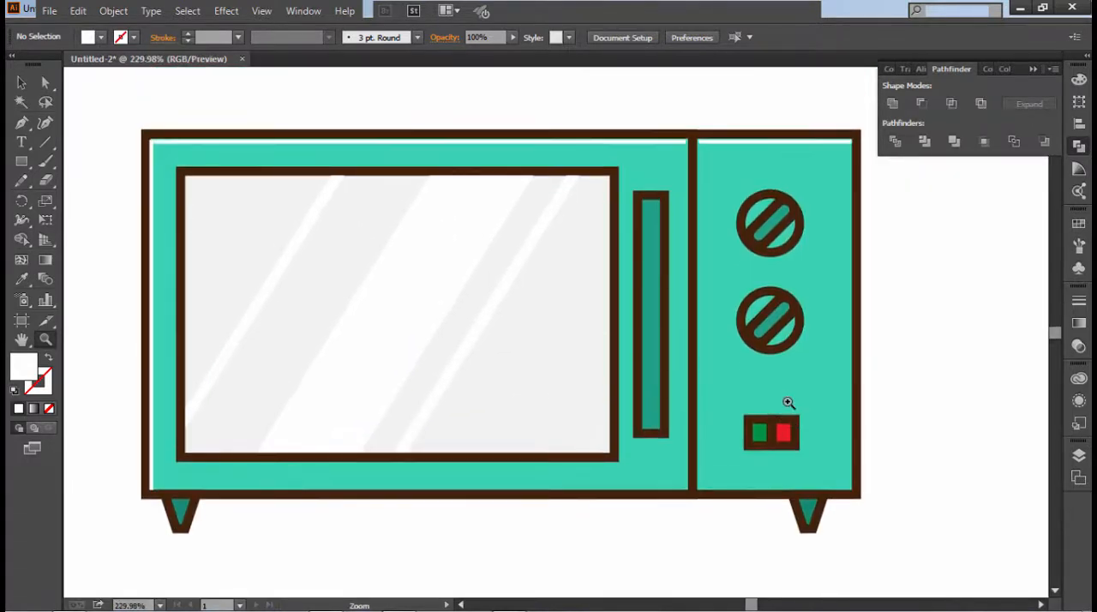
click(21, 162)
drag(643, 212, 833, 372)
click(127, 126)
click(577, 340)
click(21, 83)
click(387, 140)
key(z)
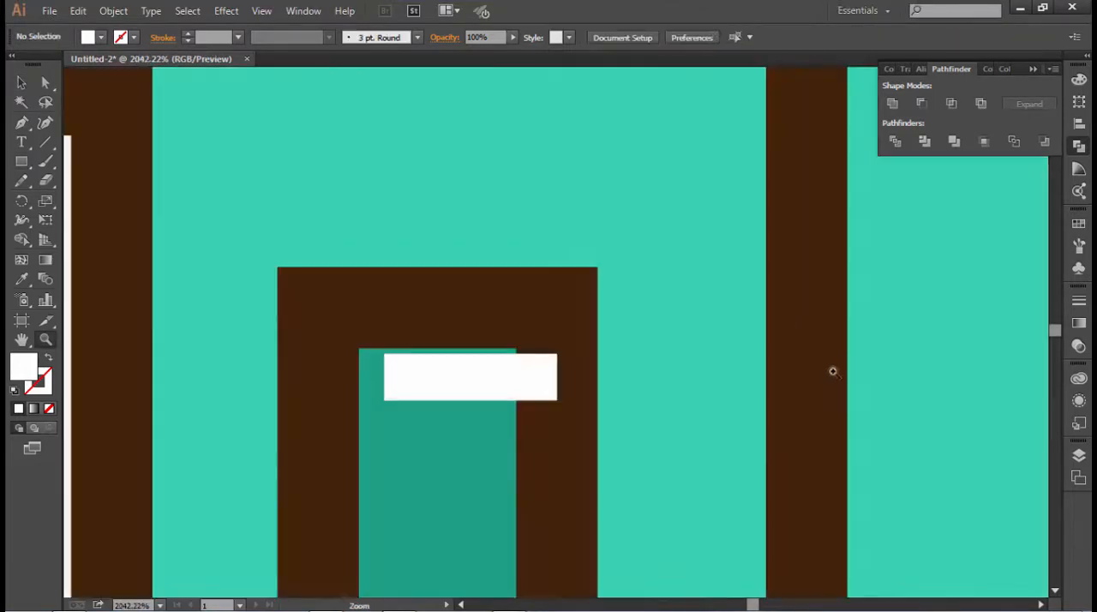
click(21, 79)
click(431, 377)
key(Delete)
- Draw a thin white highlight rectangle spanning the inner width of the door handle at its top edge
key(m)
drag(358, 349, 517, 369)
key(z)
alt+click(475, 306)
alt+click(475, 306)
alt+click(475, 306)
alt+click(475, 307)
alt+click(475, 306)
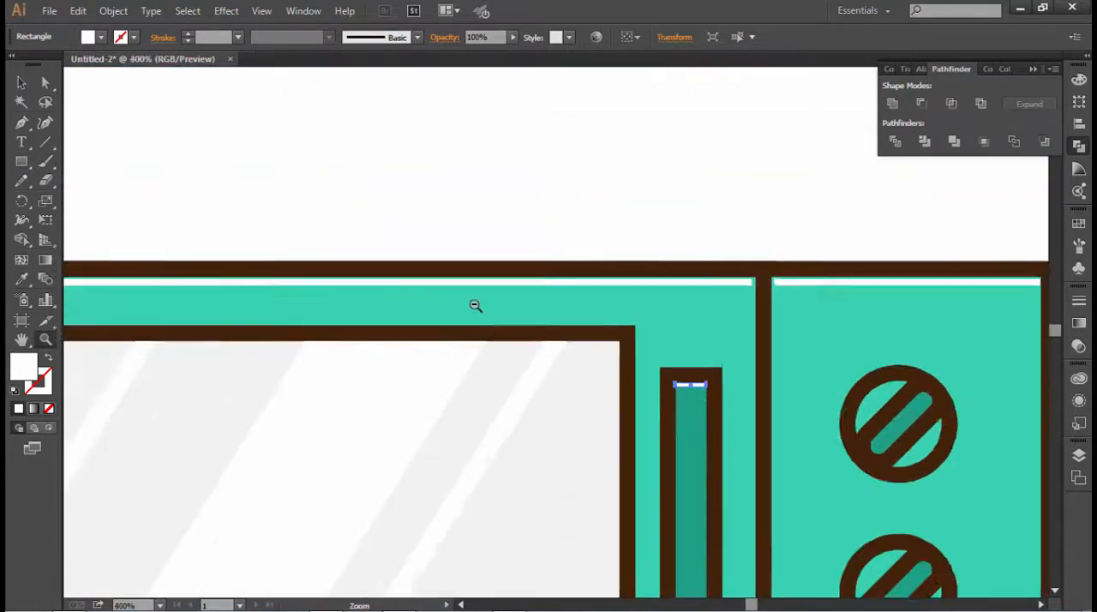
alt+click(475, 306)
alt+click(480, 300)
alt+click(489, 296)
click(22, 82)
click(137, 180)
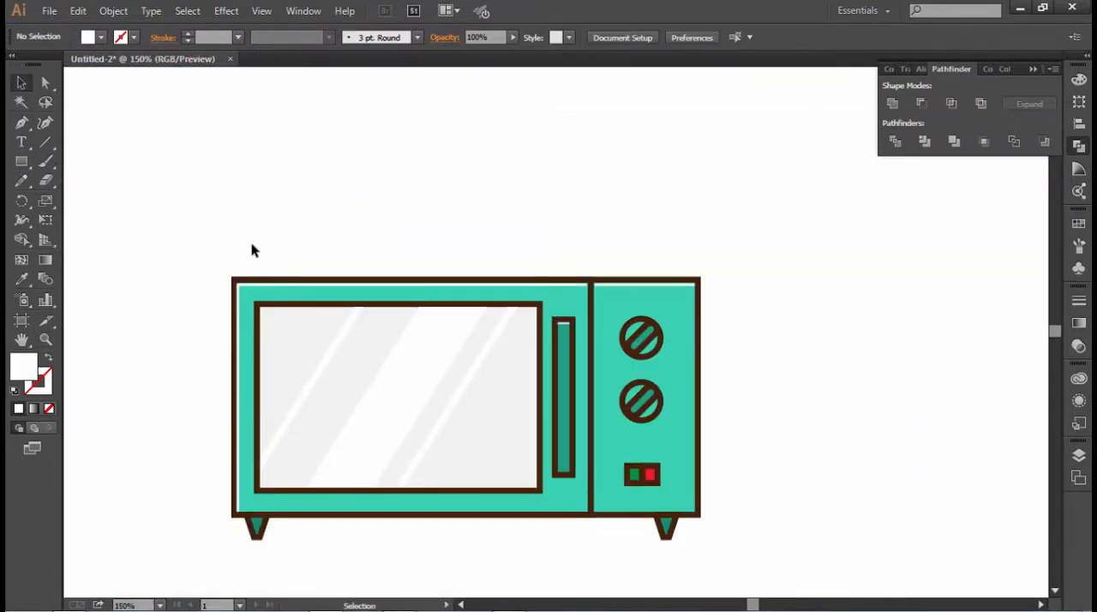
- Draw a closed white stepped shape with the Pen tool over the microwave, its arms extending past all four sides
scroll(258, 250, down, 3)
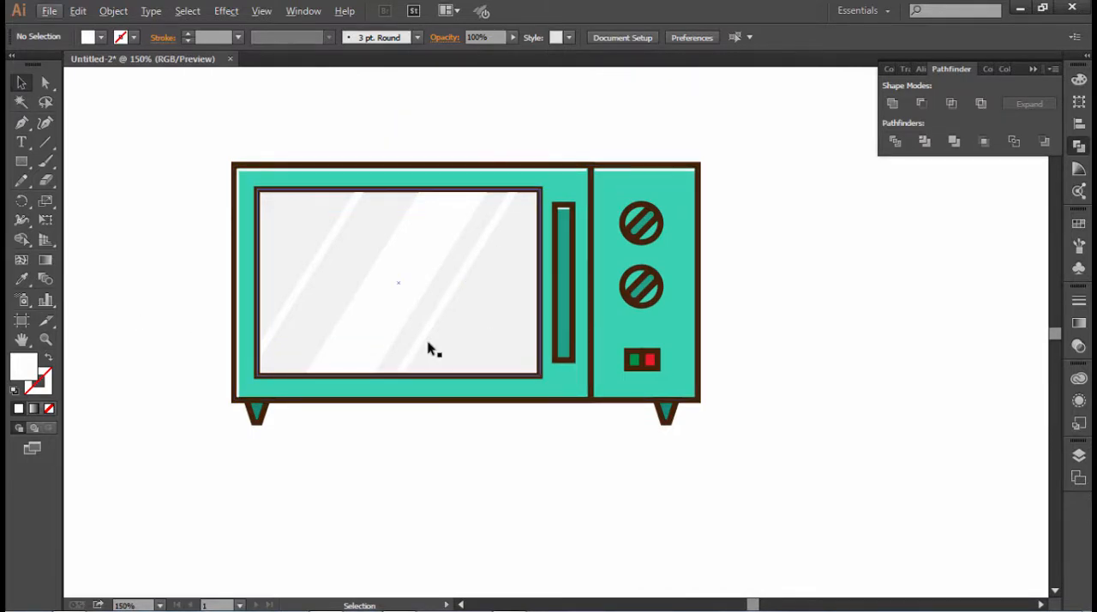
scroll(480, 321, up, 1)
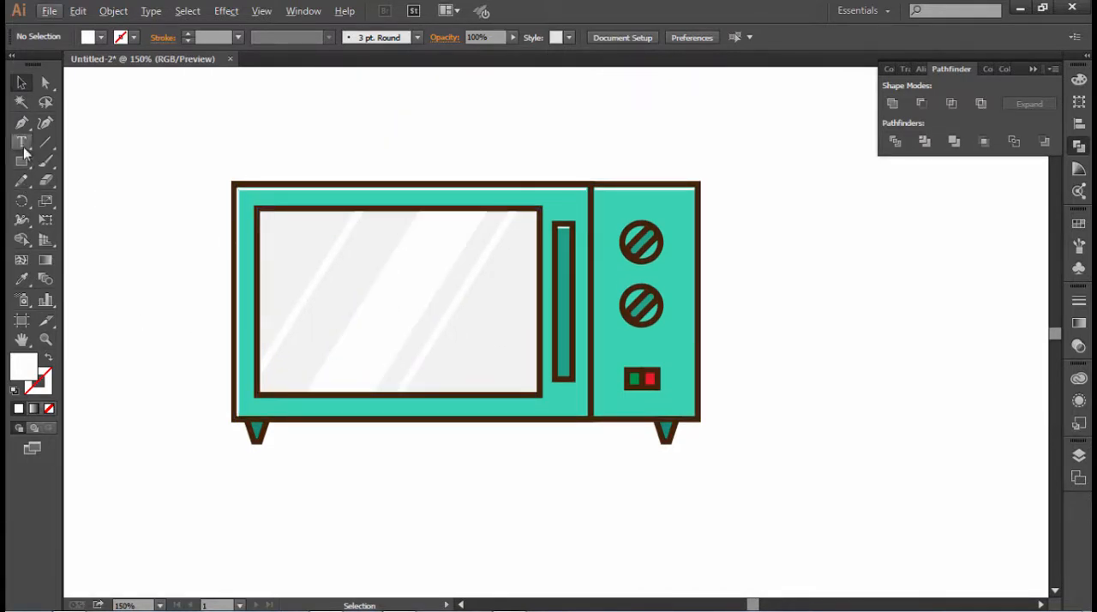
click(22, 123)
click(289, 110)
click(586, 109)
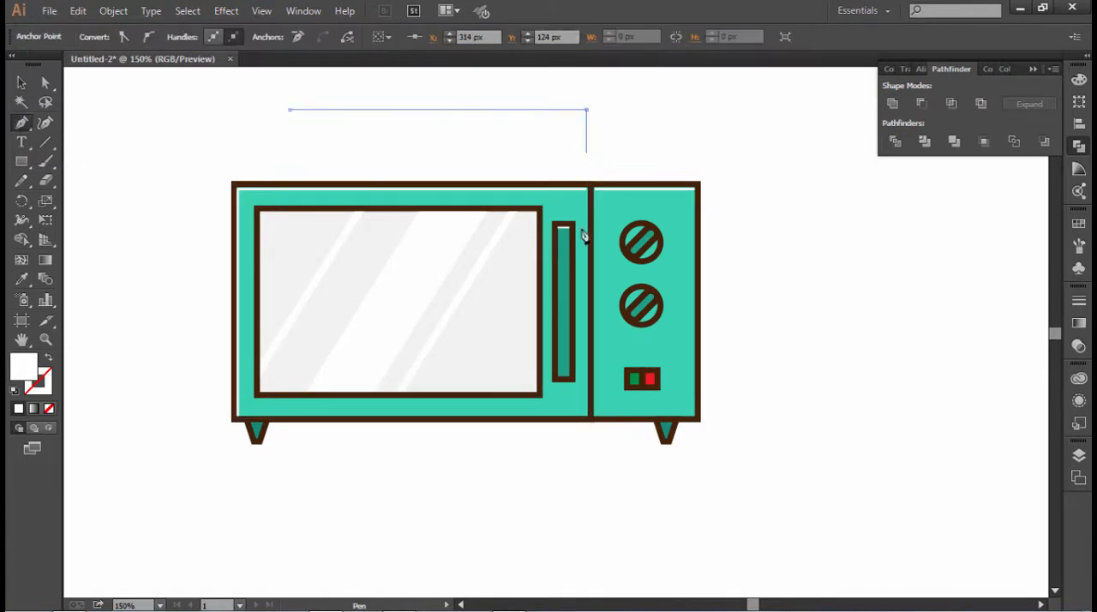
click(587, 210)
click(873, 211)
click(873, 358)
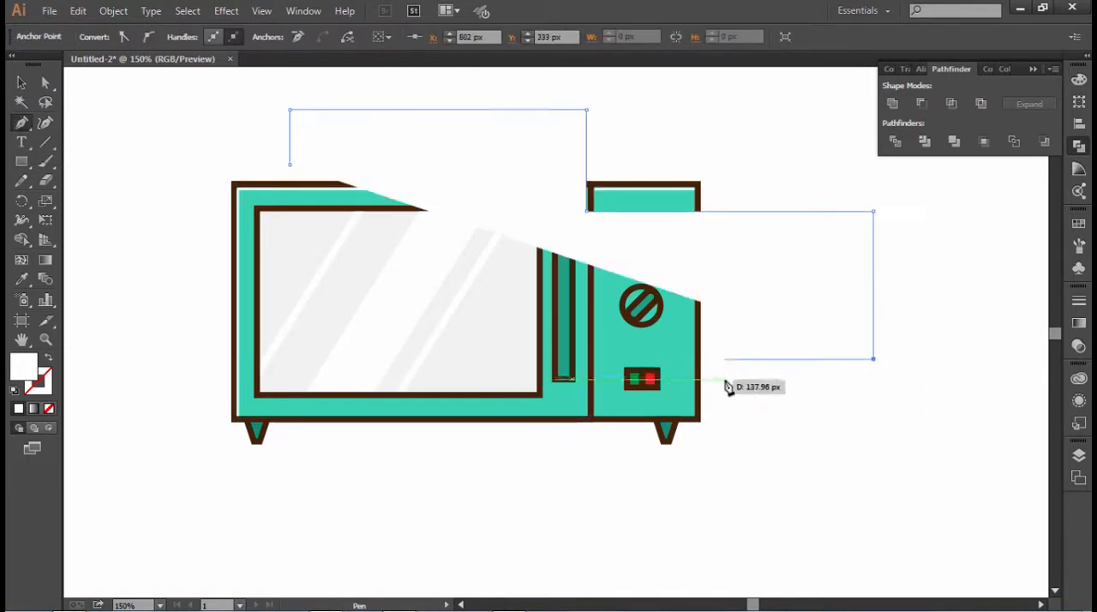
click(710, 358)
click(710, 534)
click(332, 533)
click(332, 344)
click(117, 343)
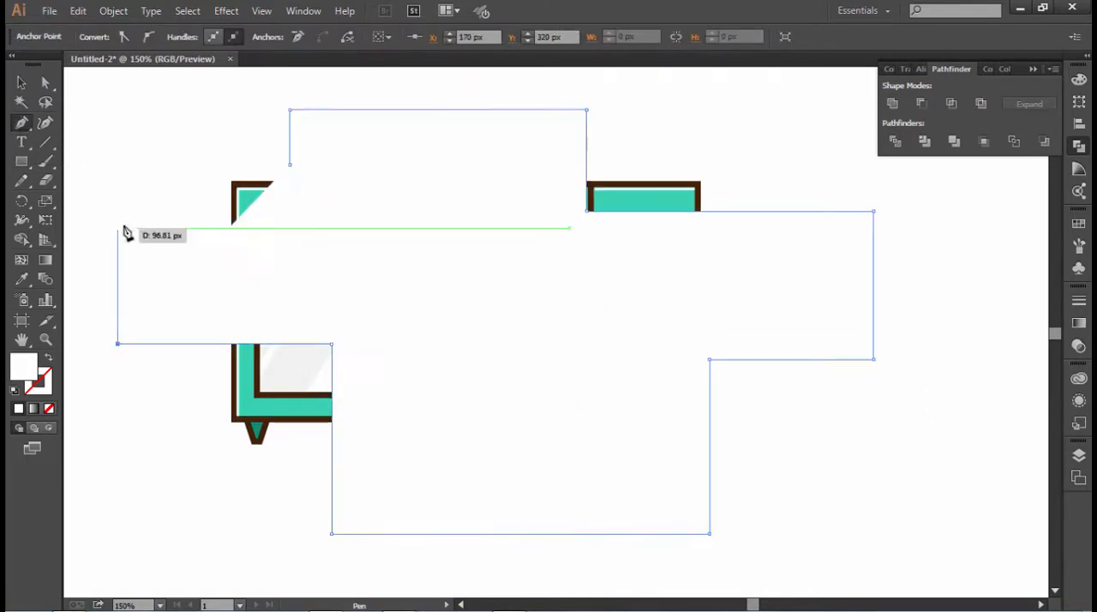
click(117, 178)
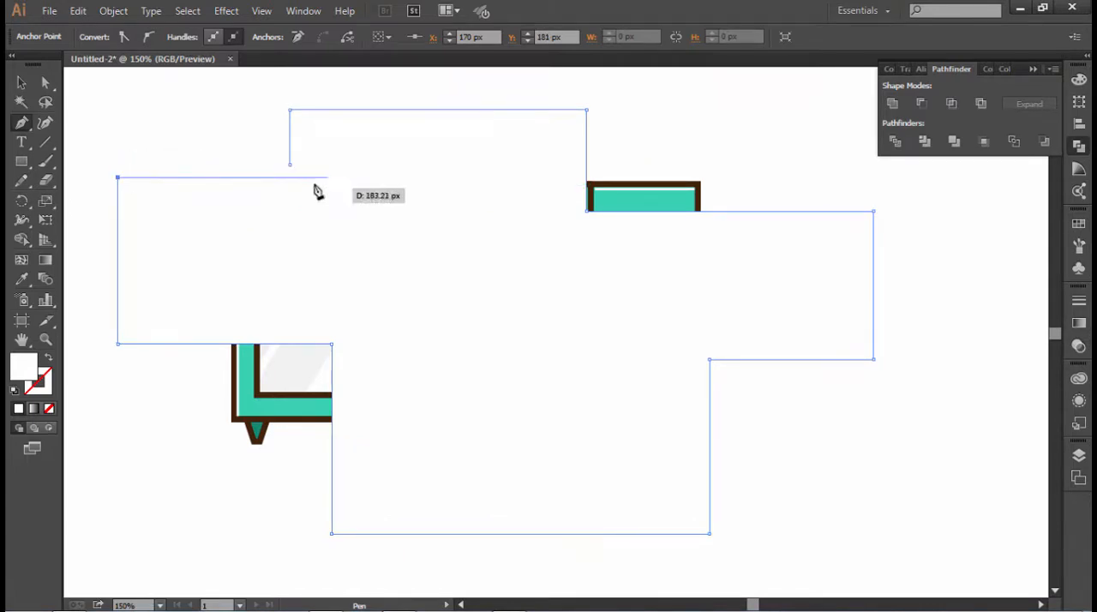
click(290, 163)
- Round all corners of the stepped shape to a radius of about 23.88 px
click(45, 82)
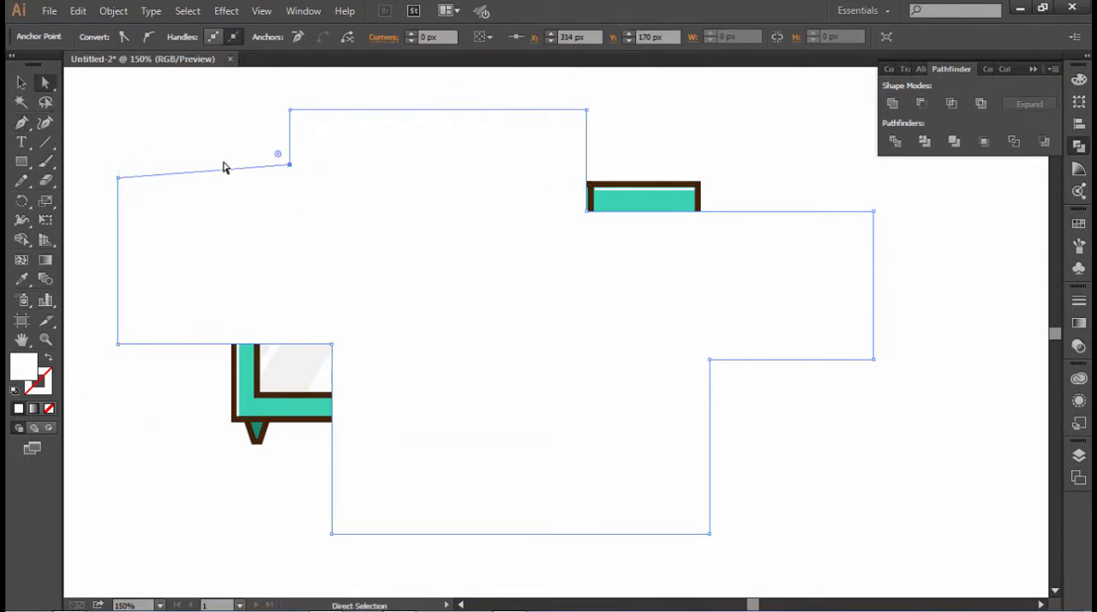
click(240, 195)
drag(277, 160, 262, 137)
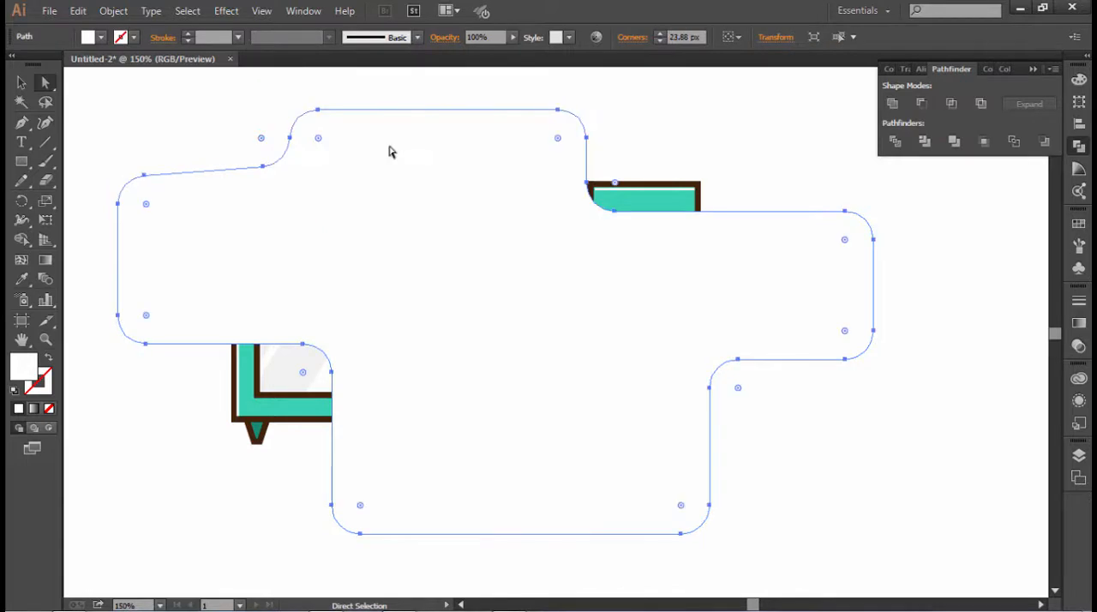
- Enlarge the stepped shape's two bottom corner radii to about 89.33 px and its two right-end corner radii to about 44.83 px
scroll(851, 492, down, 2)
drag(786, 473, 634, 379)
drag(677, 406, 575, 367)
drag(391, 473, 304, 394)
drag(423, 350, 442, 338)
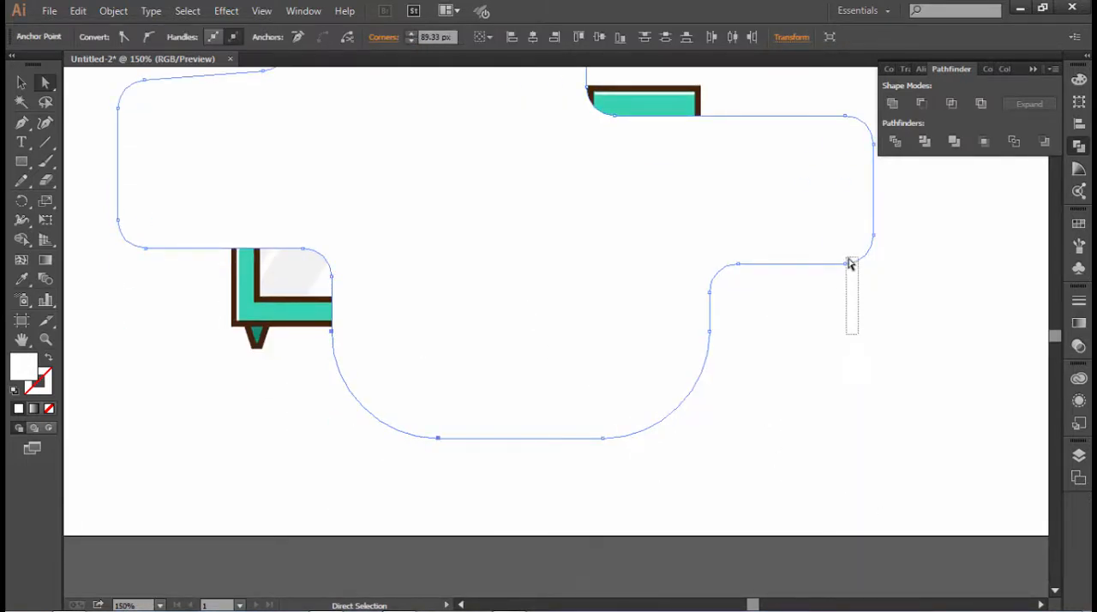
drag(848, 263, 844, 67)
drag(845, 300, 809, 300)
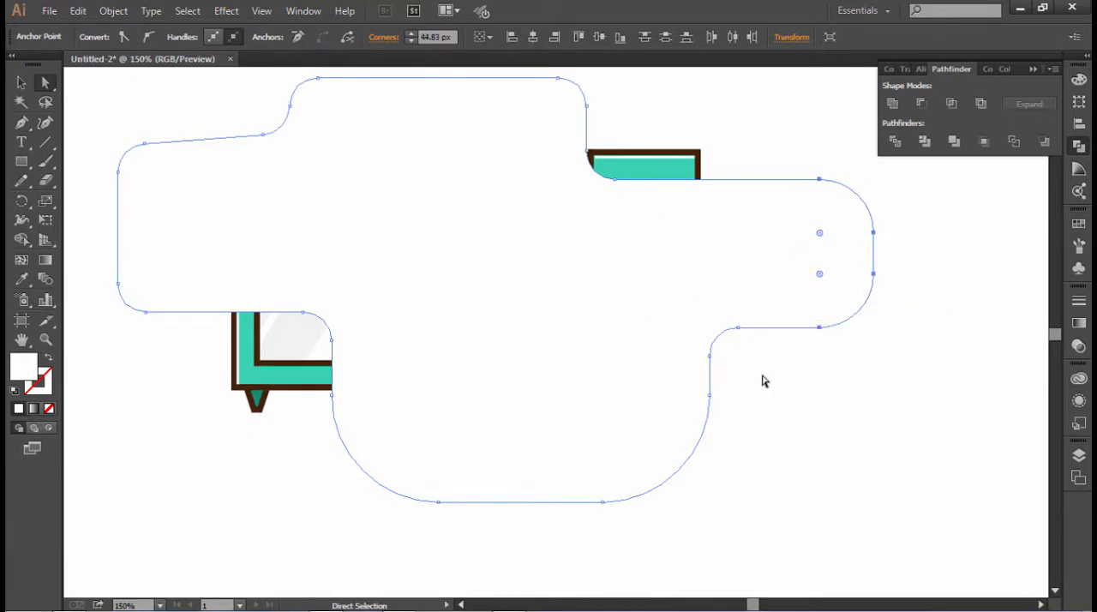
drag(785, 388, 690, 315)
drag(811, 416, 813, 422)
drag(810, 419, 690, 347)
click(742, 360)
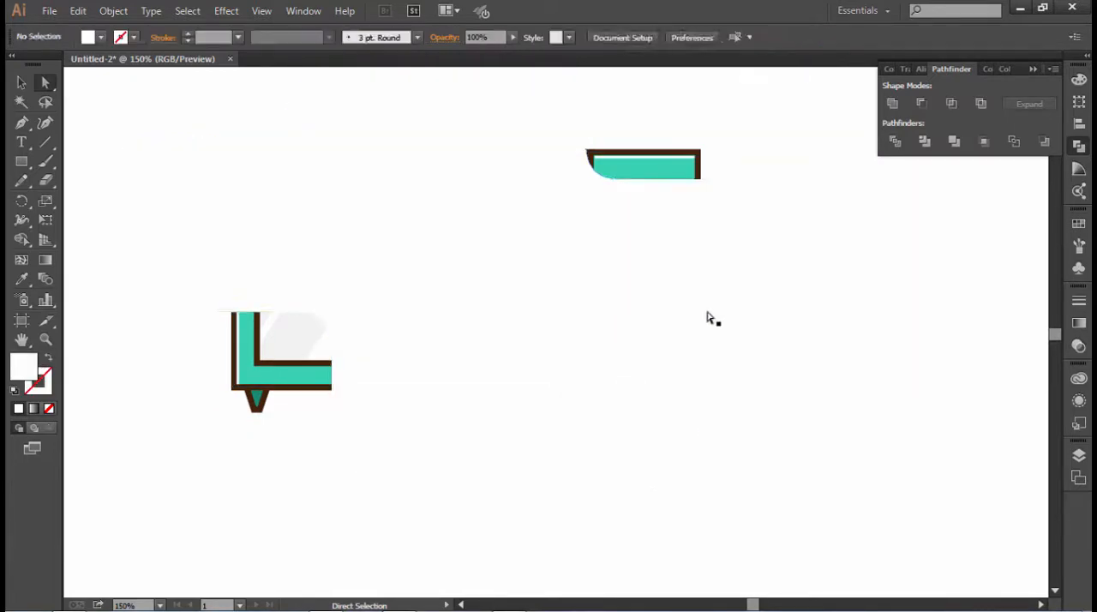
- Fill the stepped shape with the teal swatch and send it behind the microwave artwork
click(708, 311)
click(101, 38)
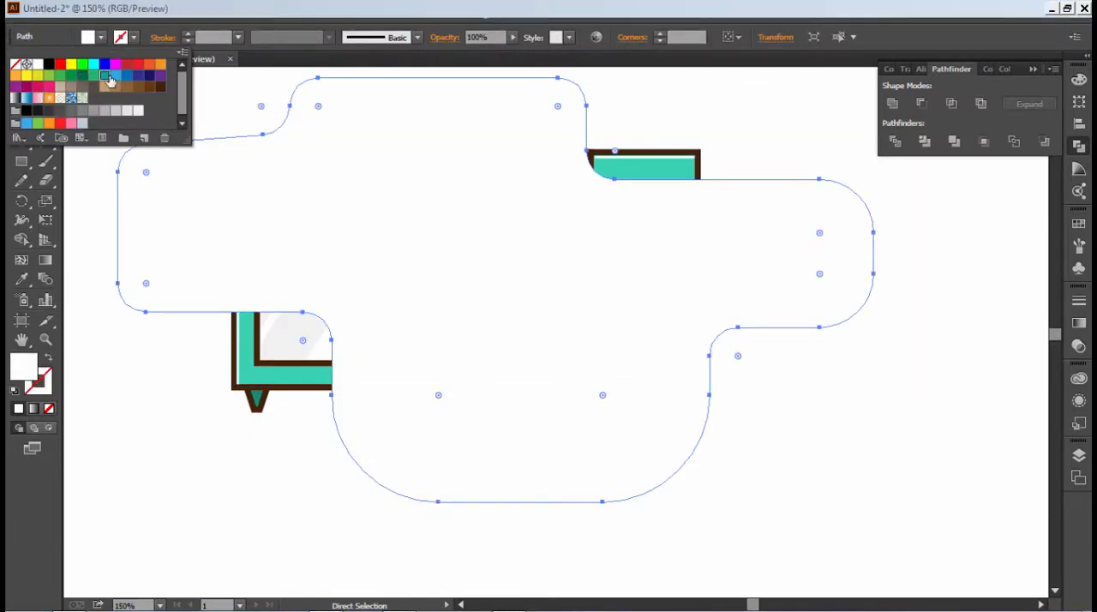
click(107, 77)
right_click(331, 178)
mouse_move(368, 404)
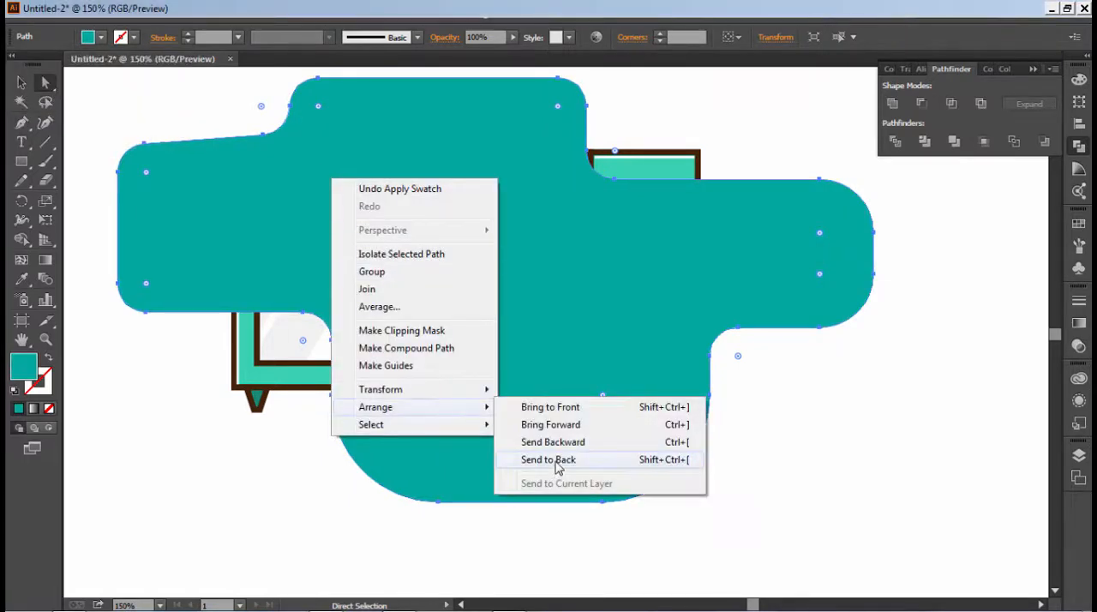
click(629, 460)
- Enlarge the radii of the two outer corners at the background shape's left end and deselect it
drag(104, 129, 234, 267)
click(251, 99)
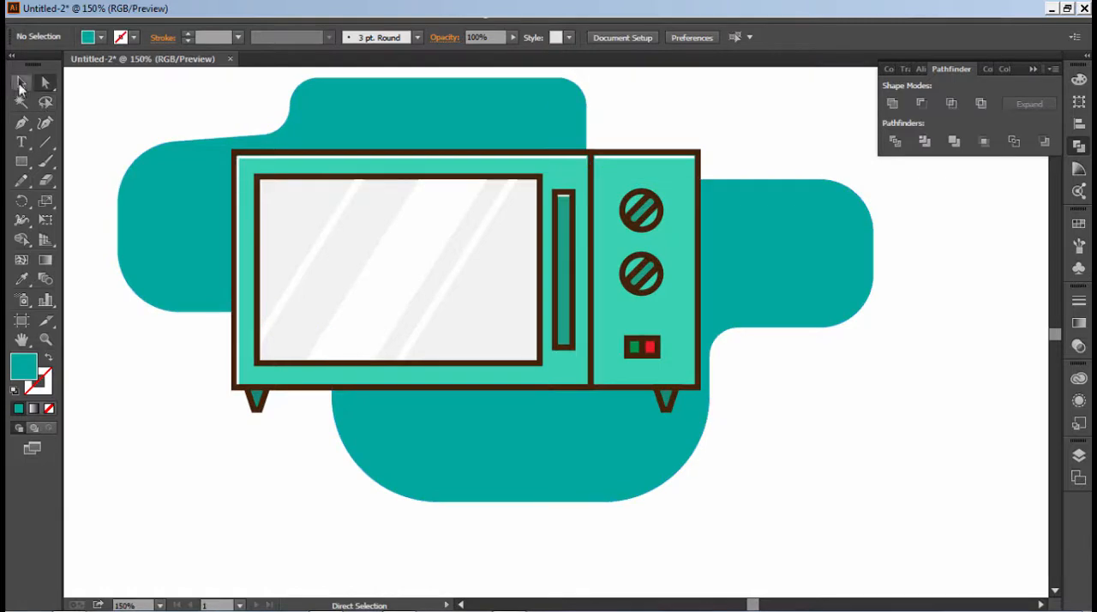
- Hide the tool panels and zoom in to view the whole microwave illustration with its background shape
key(z)
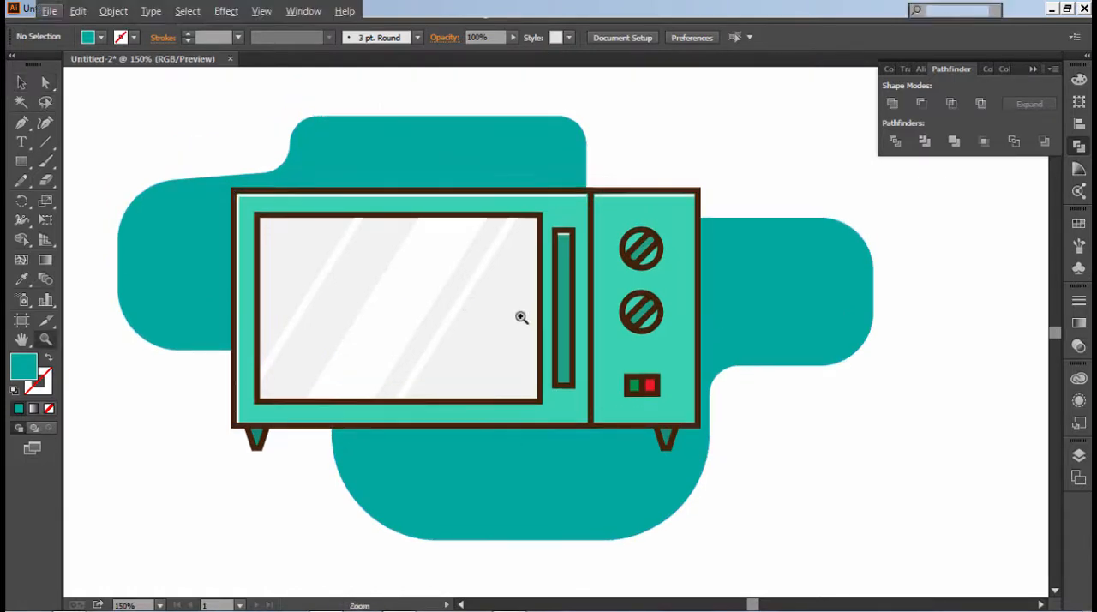
key(Tab)
drag(32, 52, 920, 580)
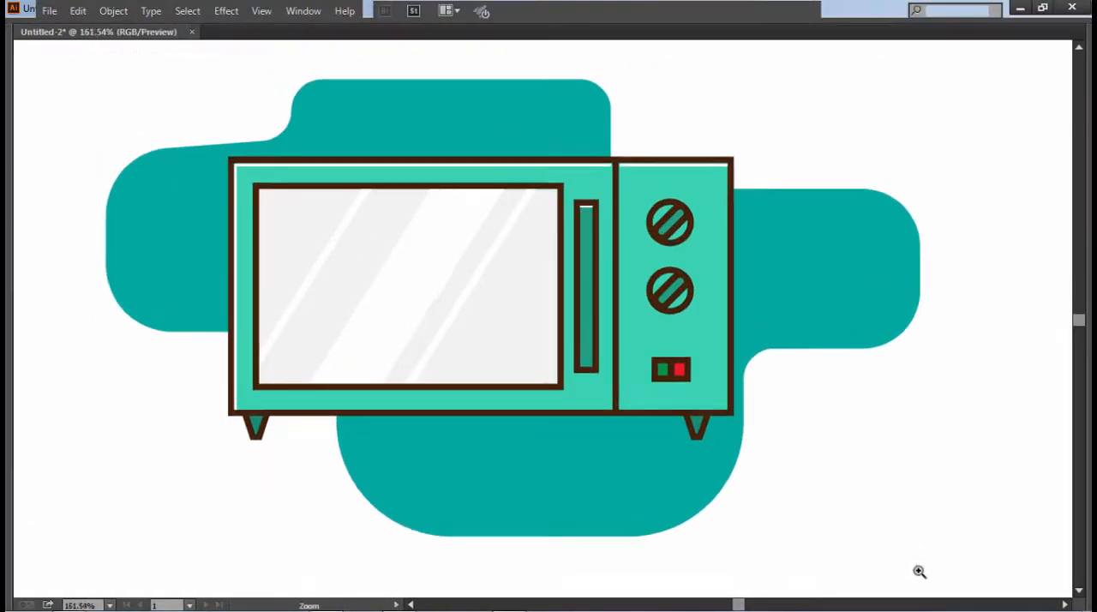
scroll(567, 447, up, 1)
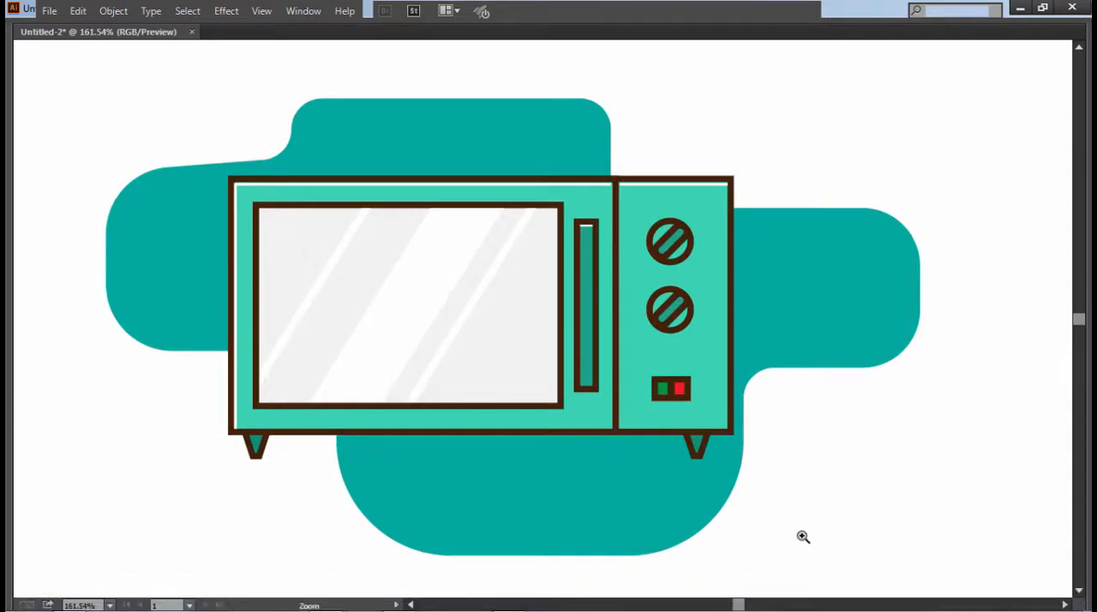